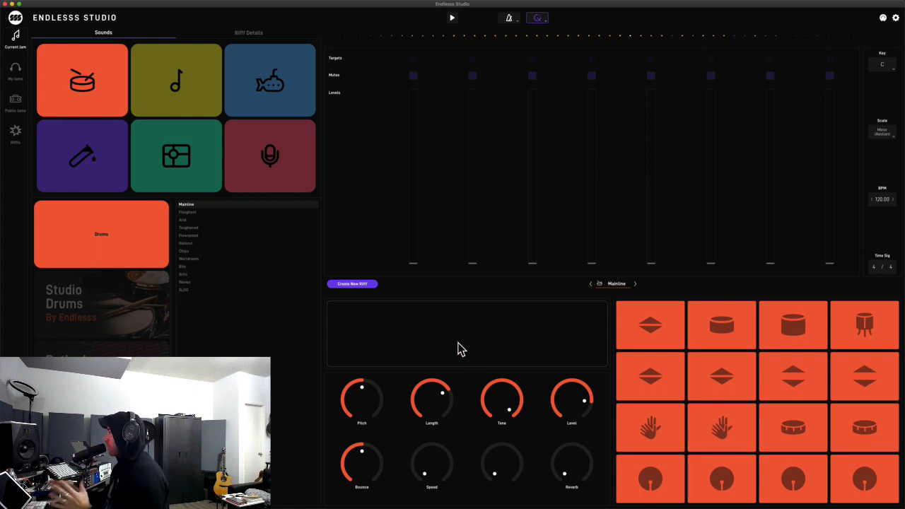
Step: Load the LoFi HipHop kit from the Studio Drums pack
{"action": "left_click", "coordinate": [124, 309]}
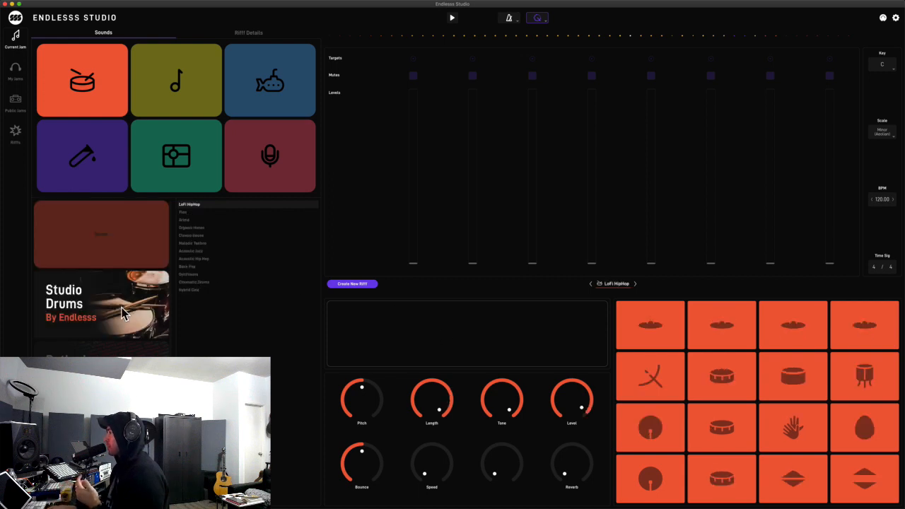
{"action": "left_click", "coordinate": [120, 356]}
{"action": "left_click", "coordinate": [126, 328]}
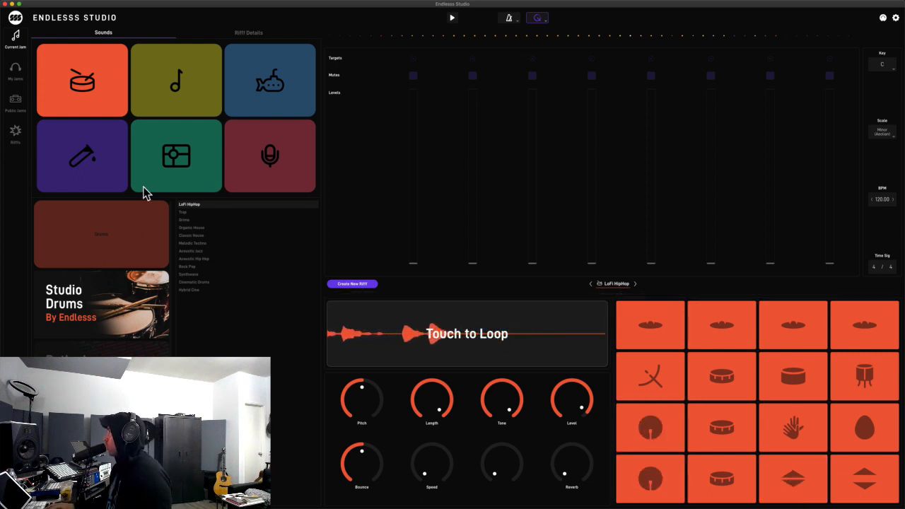
Step: Play a repeating kick drum pattern to the metronome and commit it as the first loop
{"action": "left_click", "coordinate": [513, 24]}
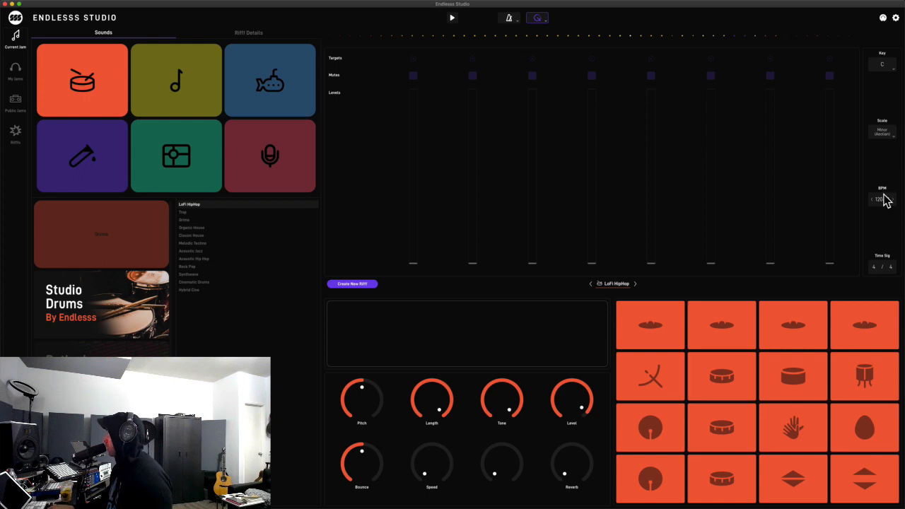
{"action": "left_click", "coordinate": [512, 19]}
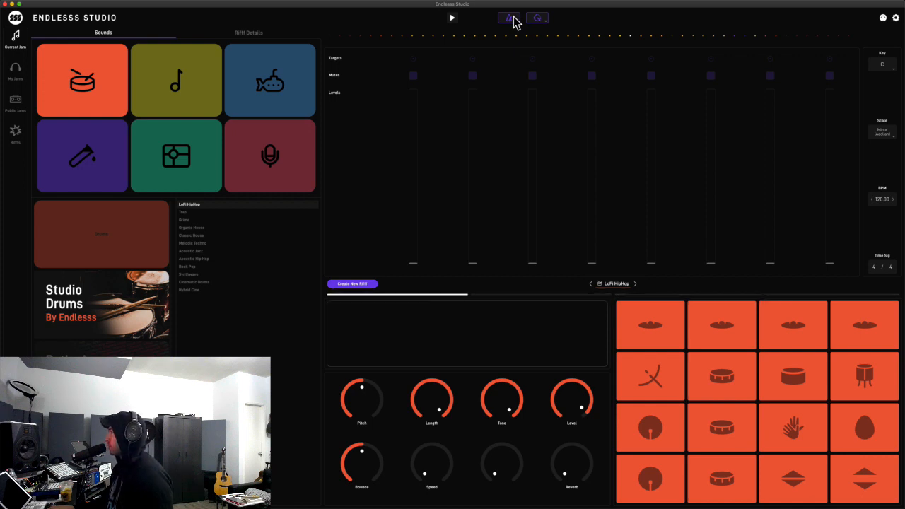
{"action": "key", "text": "a"}
{"action": "key", "text": "a"}
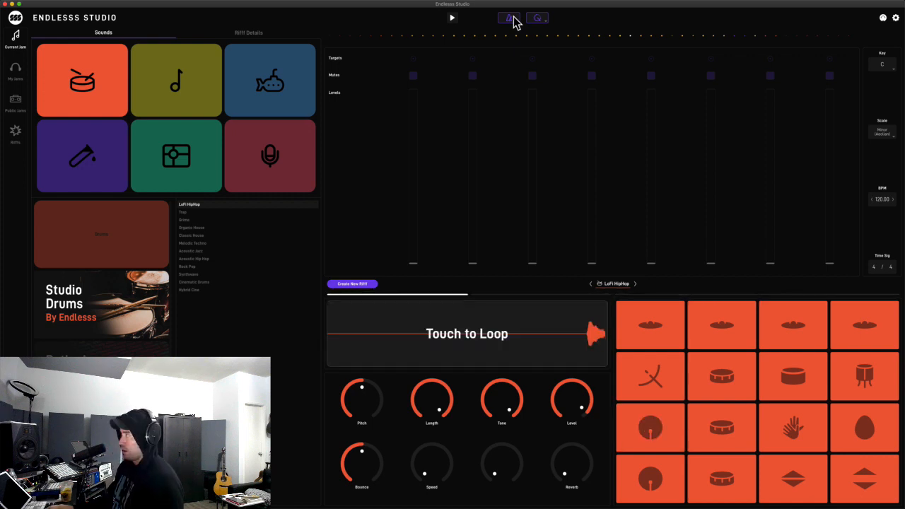
{"action": "key", "text": "a"}
{"action": "key", "text": "a"}
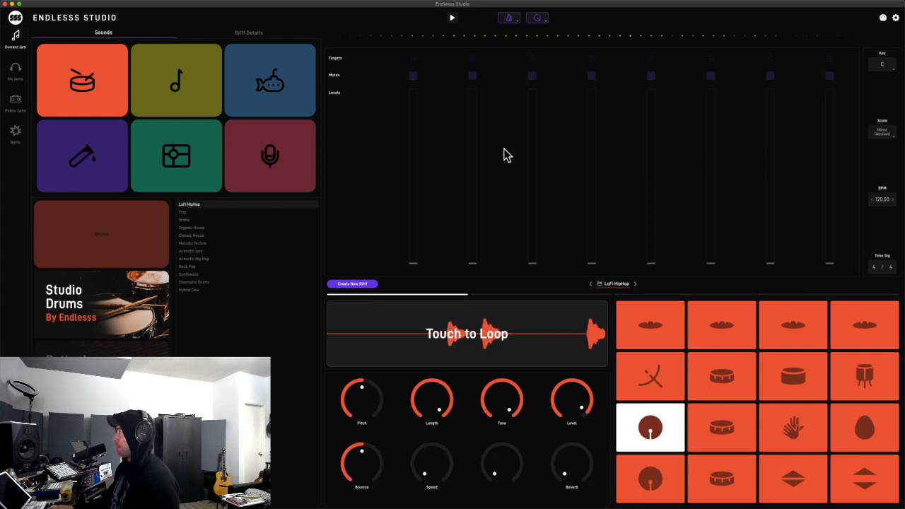
{"action": "key", "text": "a"}
{"action": "key", "text": "a"}
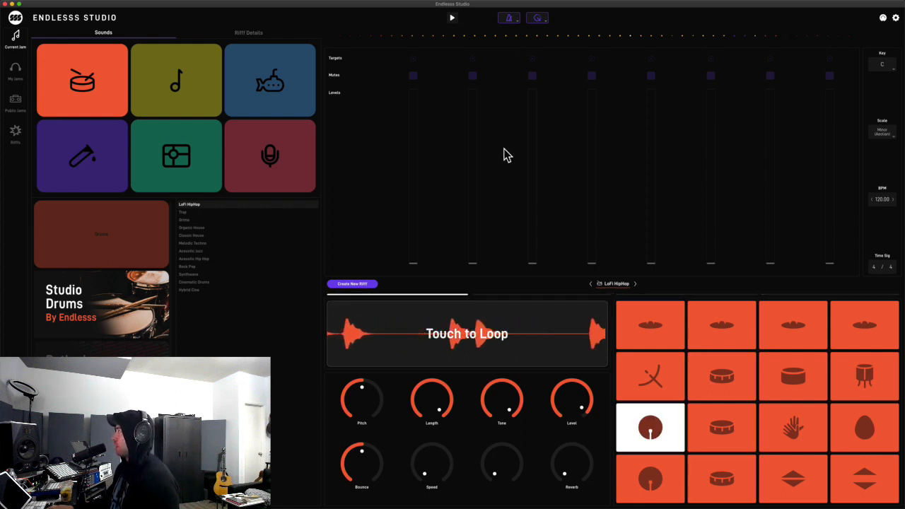
{"action": "key", "text": "a"}
{"action": "key", "text": "a"}
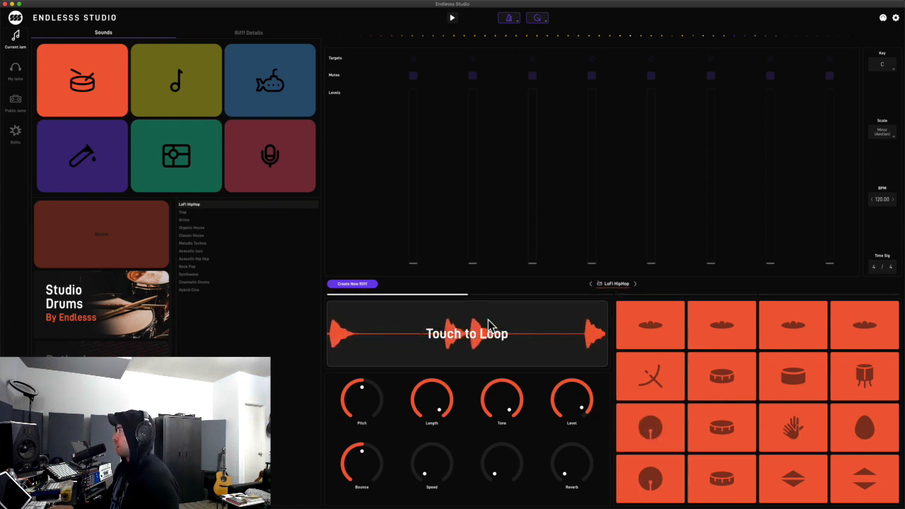
{"action": "left_click", "coordinate": [470, 348]}
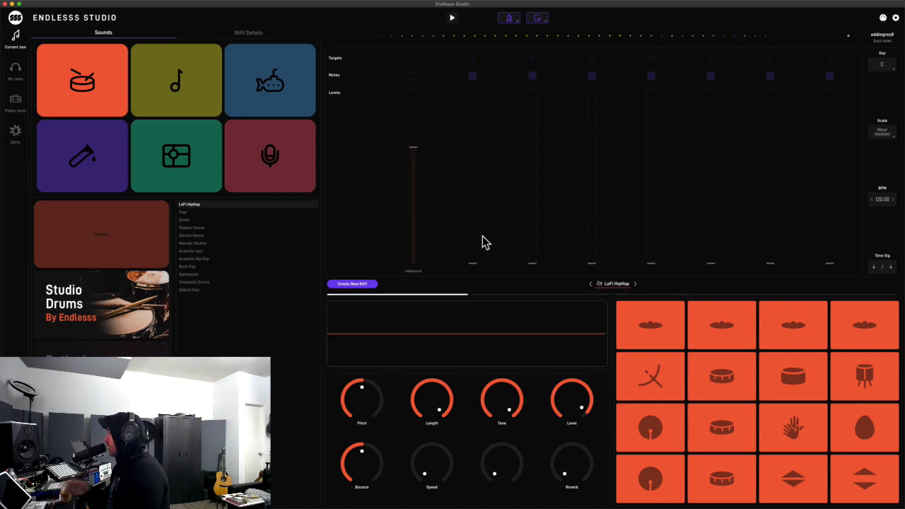
Step: Stop playback, turn off the metronome and restart the kick loop
{"action": "key", "text": "space"}
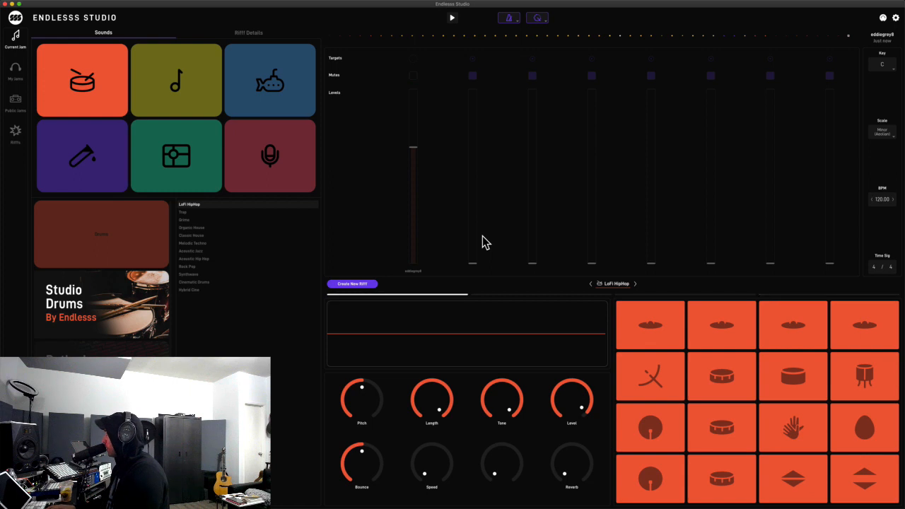
{"action": "left_click", "coordinate": [519, 20]}
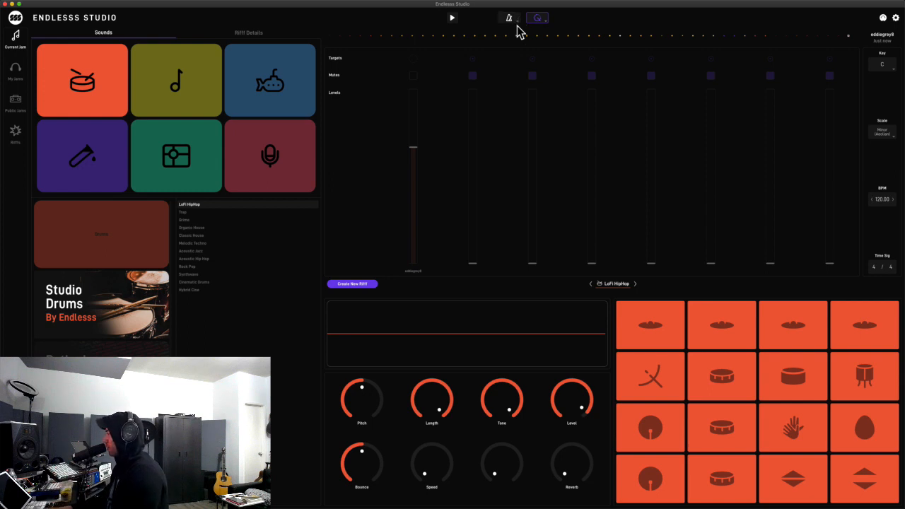
{"action": "key", "text": "space"}
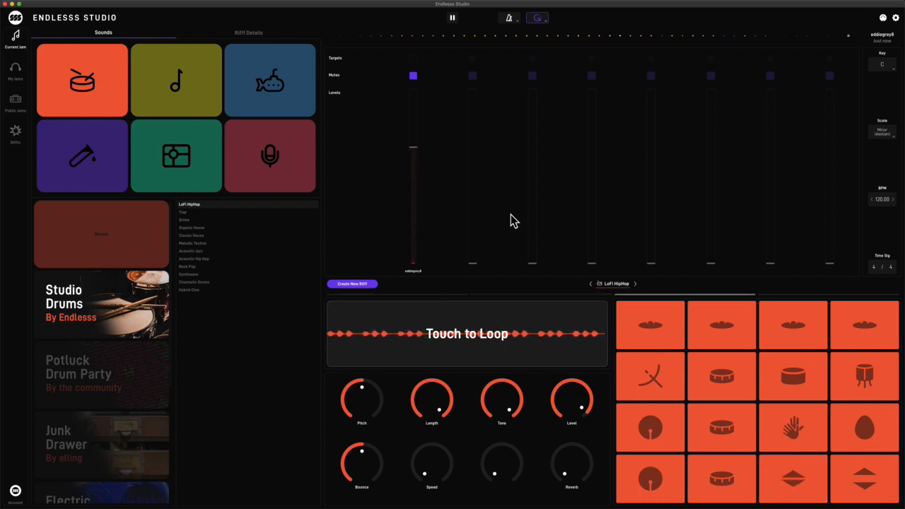
Step: Layer three more drum loops from the LoFi HipHop kit over the kick, and stop playback
{"action": "left_click", "coordinate": [421, 320]}
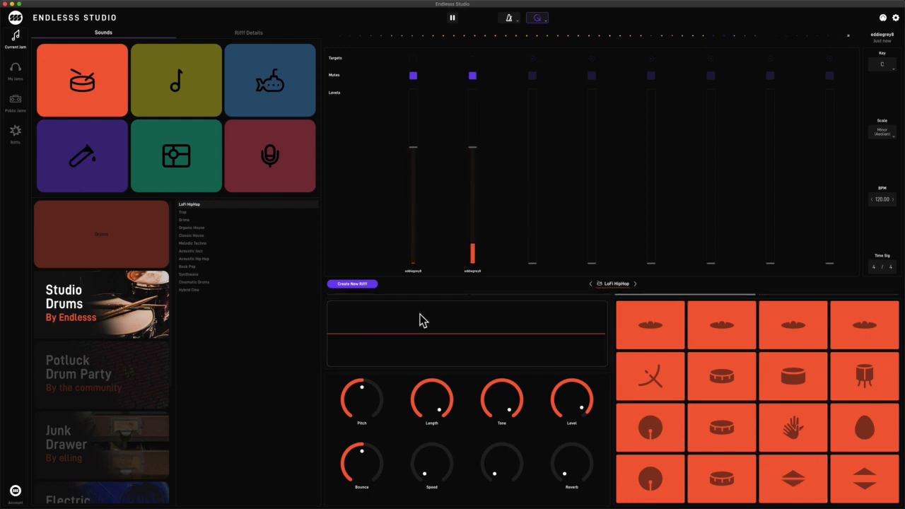
{"action": "left_click", "coordinate": [472, 362]}
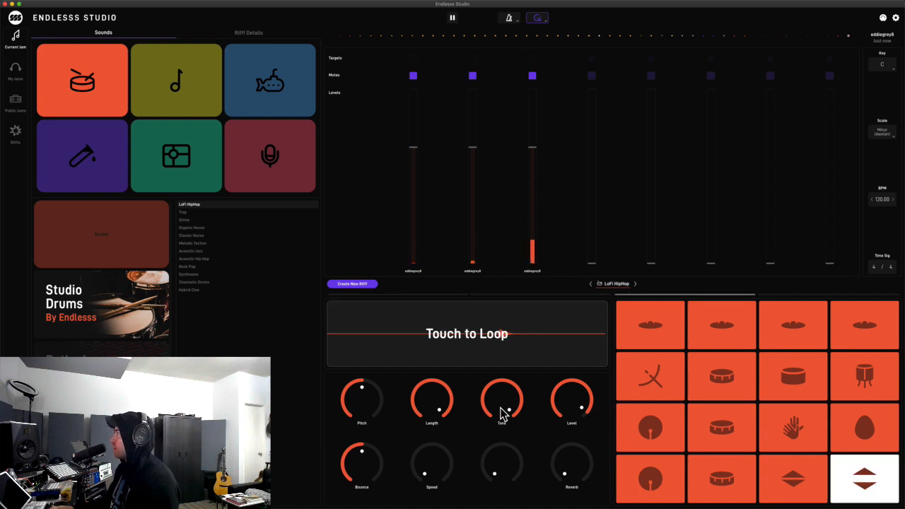
{"action": "left_click", "coordinate": [499, 350]}
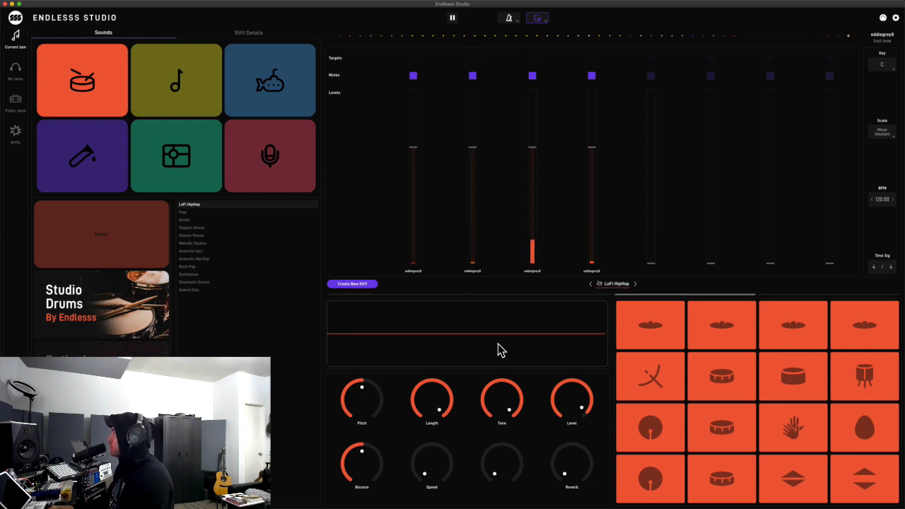
{"action": "key", "text": "space"}
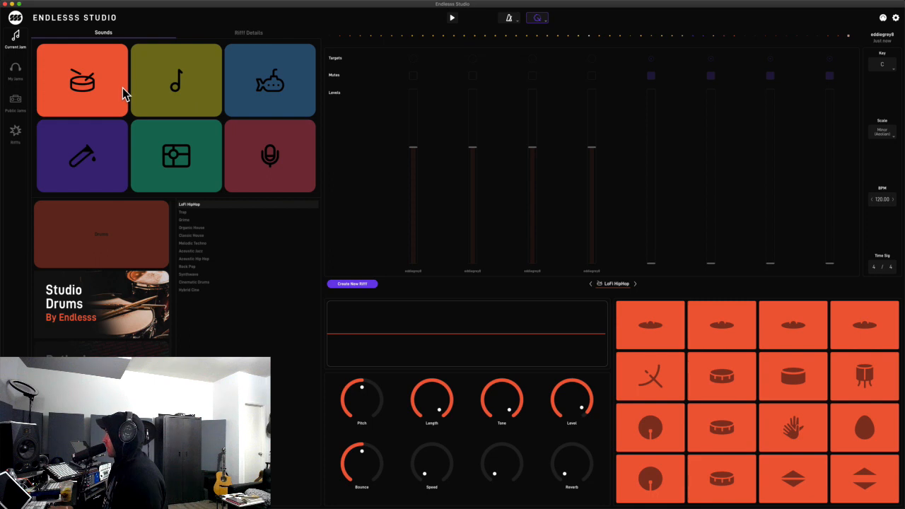
Step: Record a bass line with the Slicer preset over the drum loops and commit it as a new layer
{"action": "left_click", "coordinate": [198, 78]}
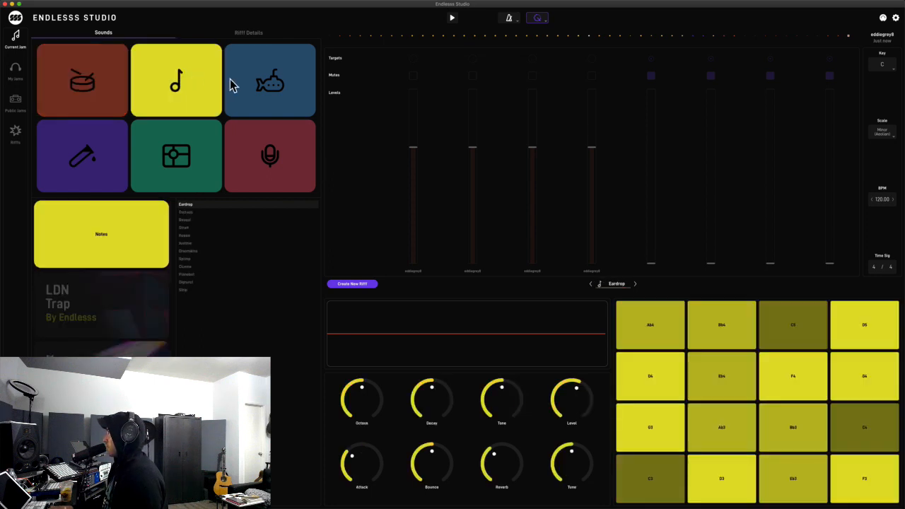
{"action": "left_click", "coordinate": [237, 84]}
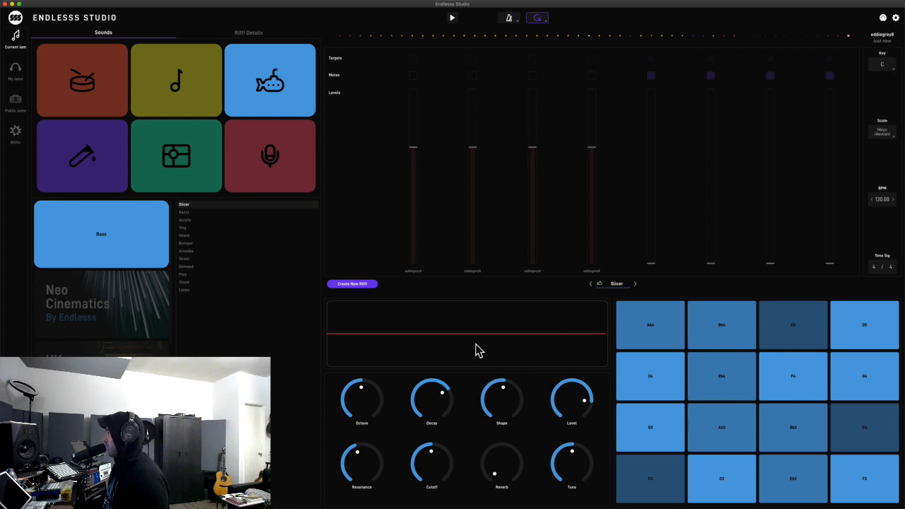
{"action": "key", "text": "space"}
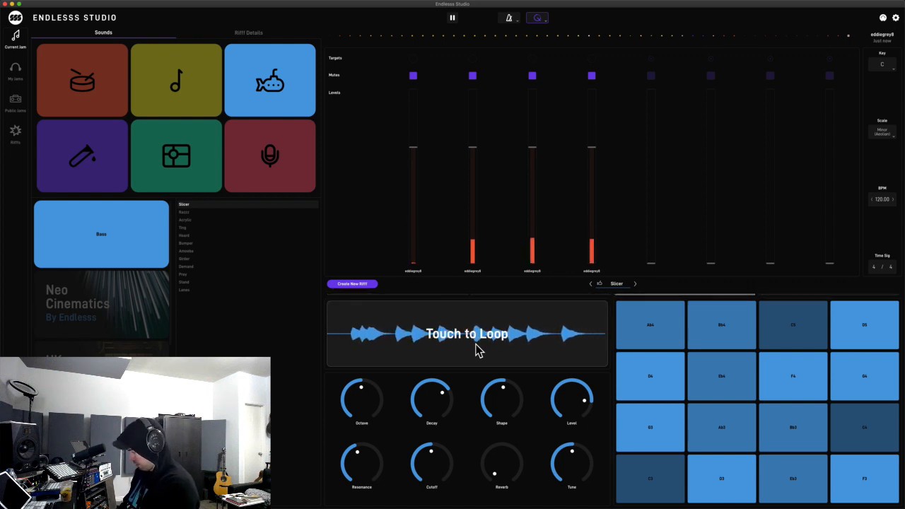
{"action": "left_click", "coordinate": [478, 351]}
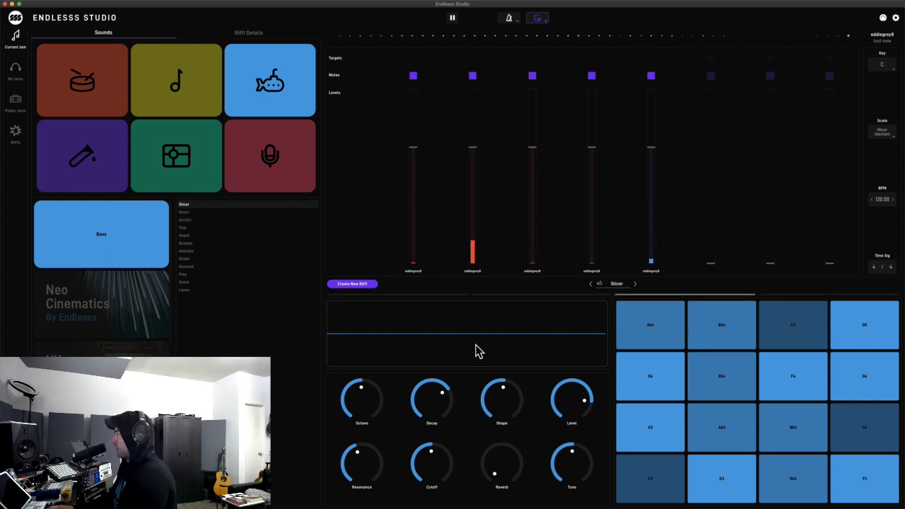
{"action": "key", "text": "space"}
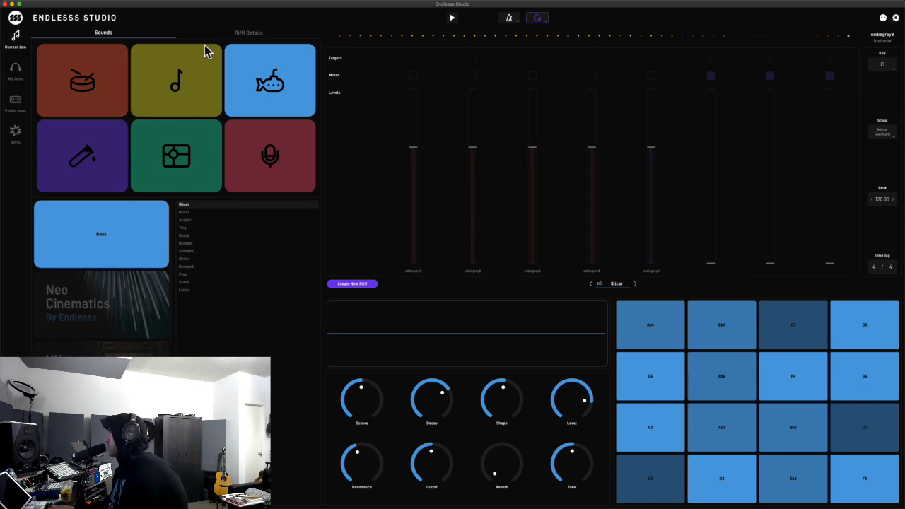
Step: Permanently delete the selected rifff from the 16 Dec 2020 history and return to the sound selection
{"action": "left_click", "coordinate": [251, 33]}
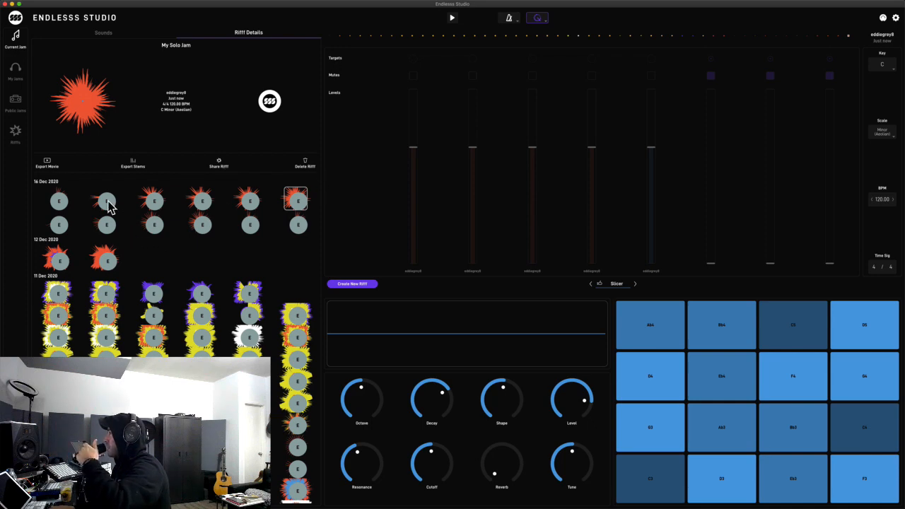
{"action": "left_click", "coordinate": [306, 164]}
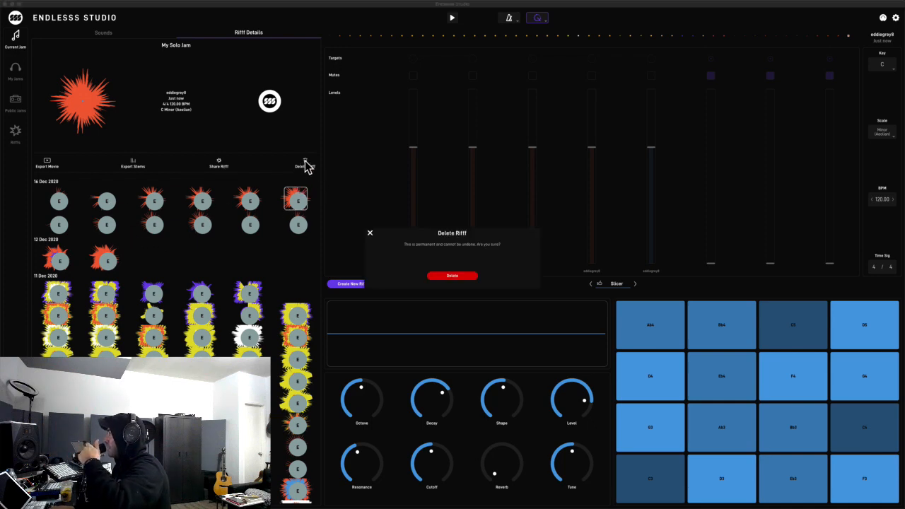
{"action": "left_click", "coordinate": [454, 277]}
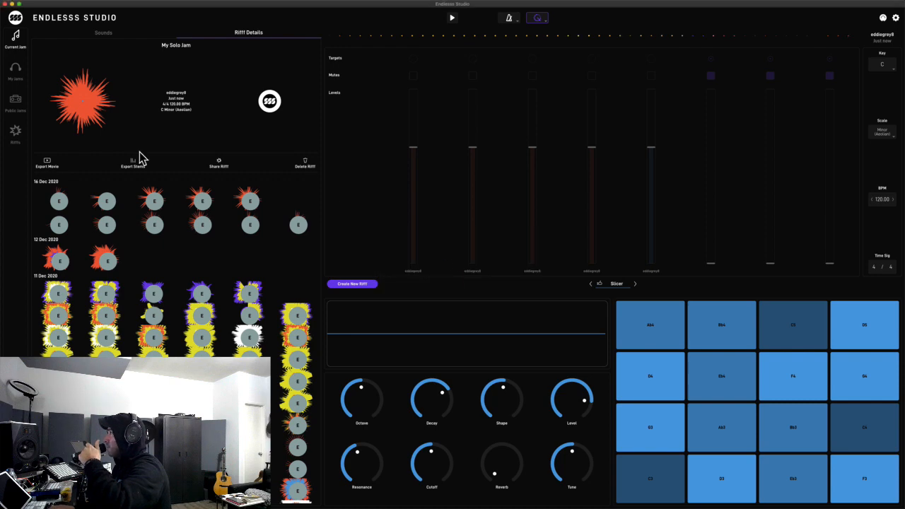
{"action": "left_click", "coordinate": [104, 33]}
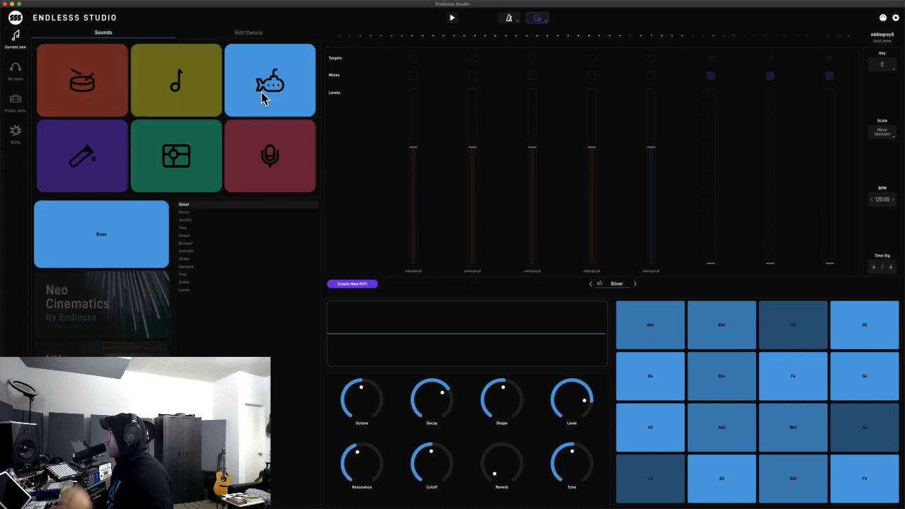
Step: Layer two melodic loops played with the Cortado notes preset over the drums and bass, and stop playback
{"action": "key", "text": "space"}
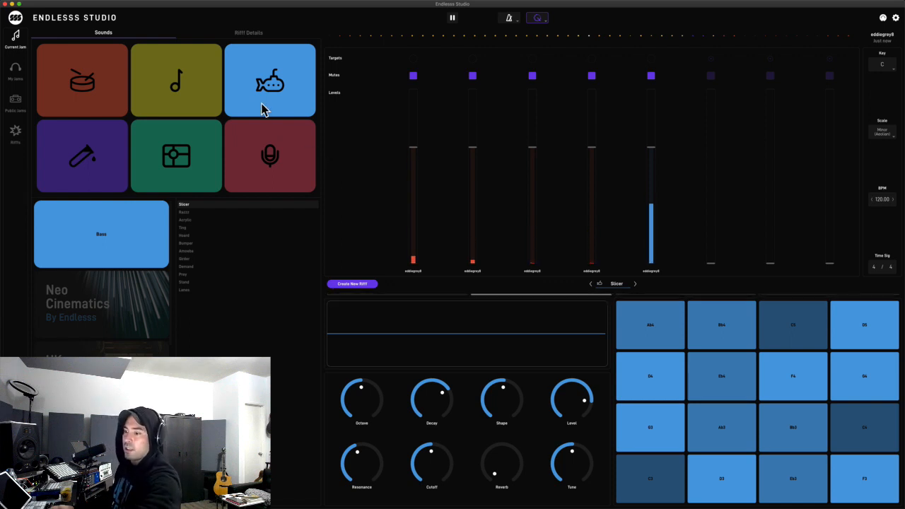
{"action": "key", "text": "space"}
{"action": "left_click", "coordinate": [174, 92]}
{"action": "key", "text": "space"}
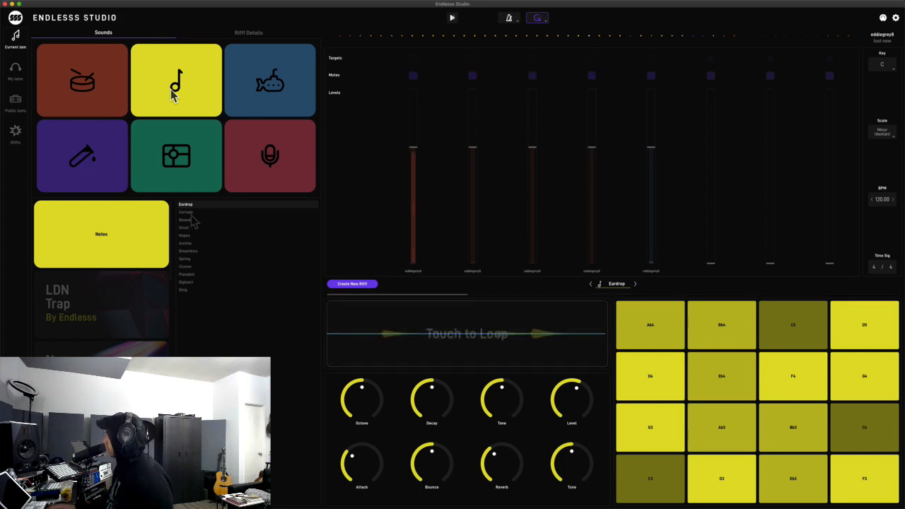
{"action": "left_click", "coordinate": [189, 213]}
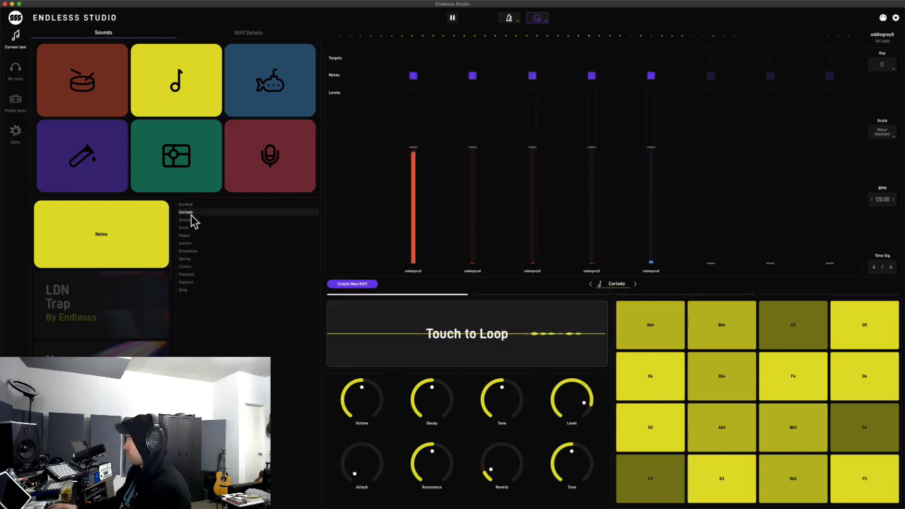
{"action": "left_click", "coordinate": [357, 340]}
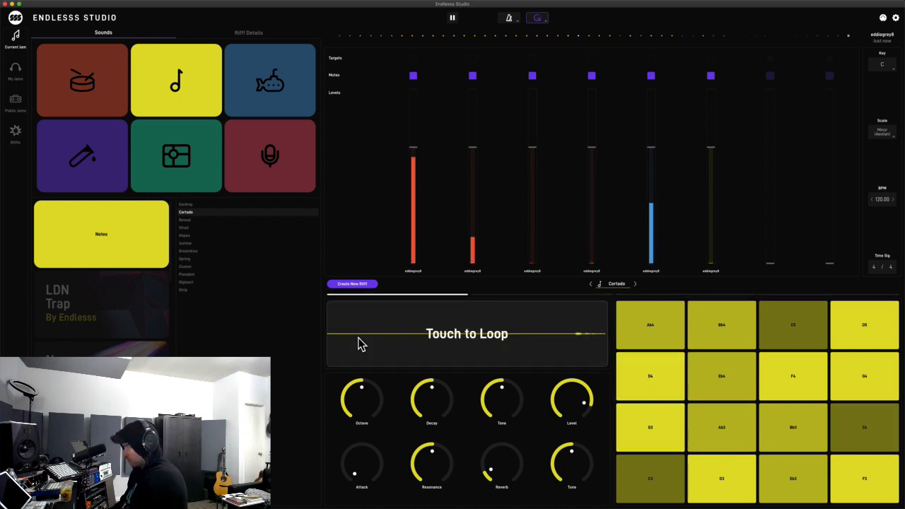
{"action": "left_click", "coordinate": [358, 344]}
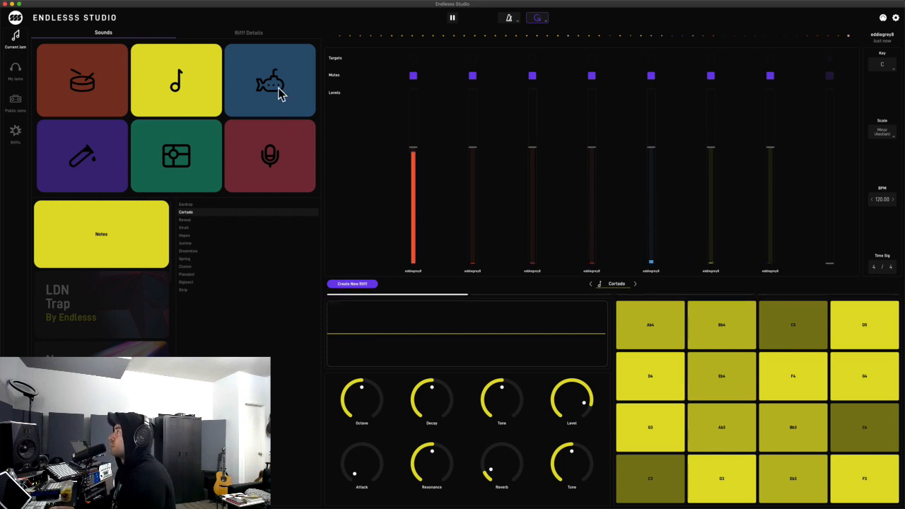
{"action": "key", "text": "space"}
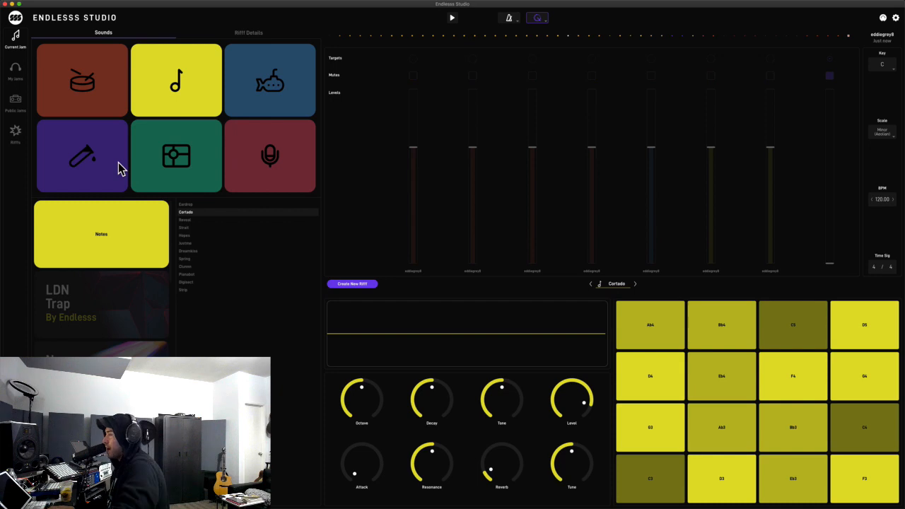
Step: Start the rifff playing and load the Keymasher effect from the Infinite FX pack
{"action": "left_click", "coordinate": [117, 166]}
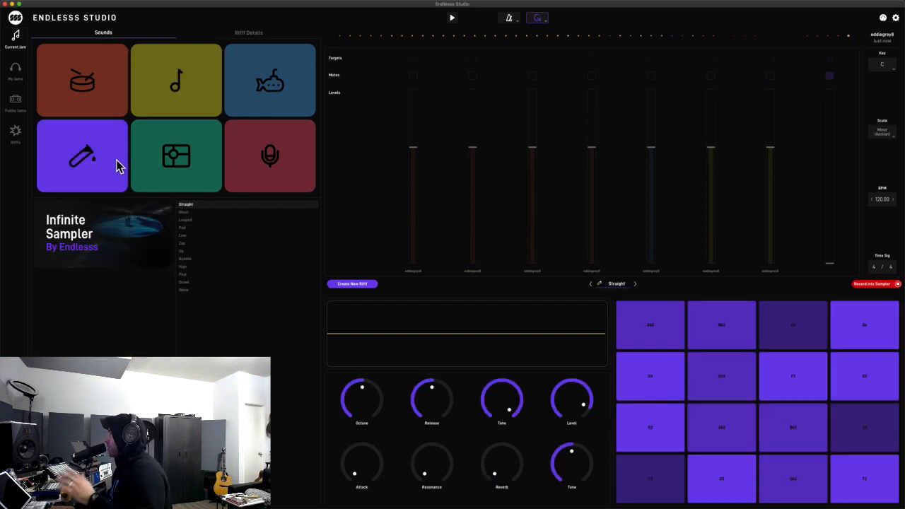
{"action": "left_click", "coordinate": [181, 163]}
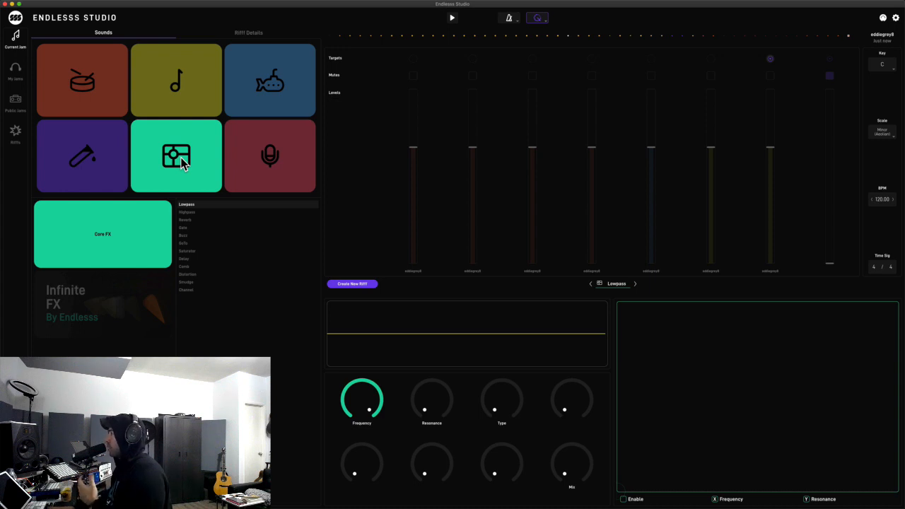
{"action": "key", "text": "space"}
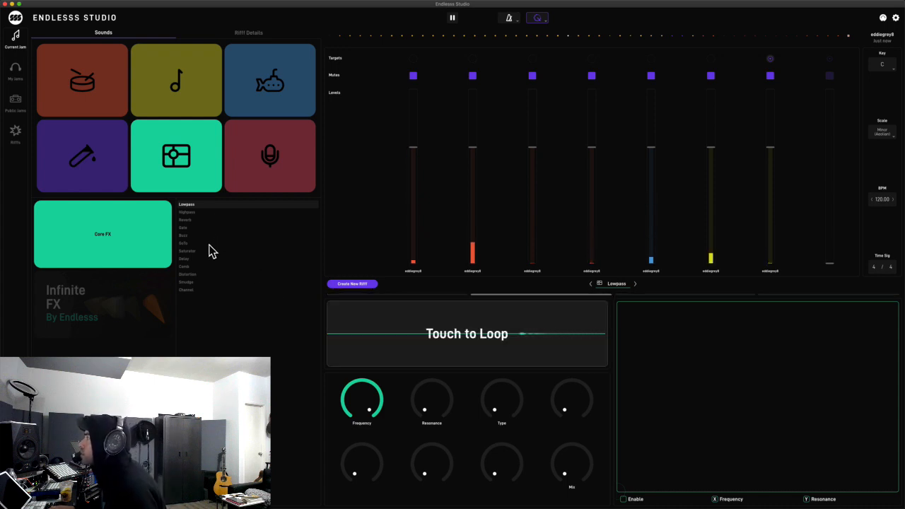
{"action": "left_click", "coordinate": [153, 300]}
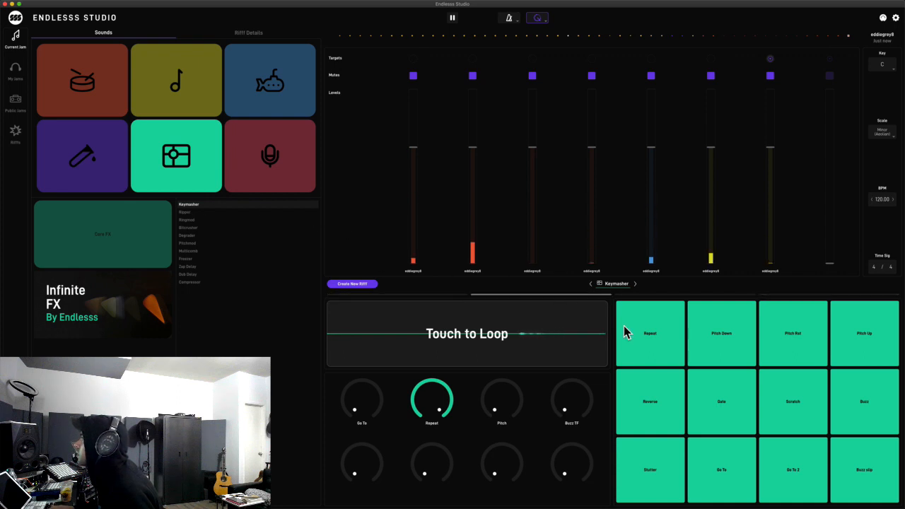
Step: Audition the Keymasher's Repeat, Reverse and Gate effects on the playing rifff, and stop playback
{"action": "left_click", "coordinate": [663, 347]}
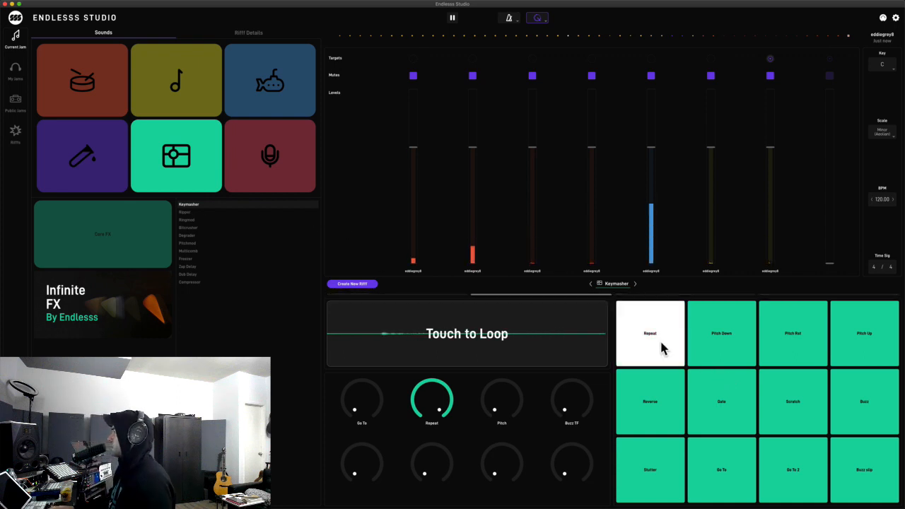
{"action": "left_click", "coordinate": [660, 396]}
{"action": "left_click", "coordinate": [661, 398]}
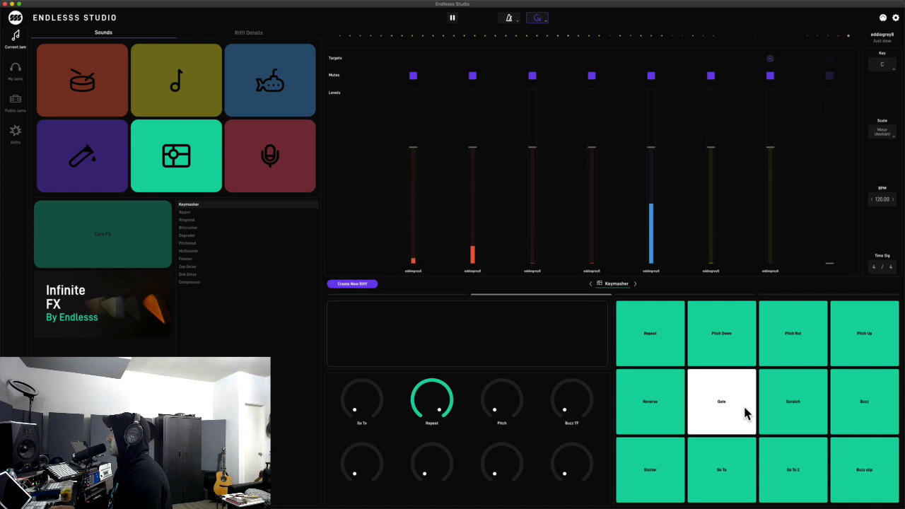
{"action": "key", "text": "space"}
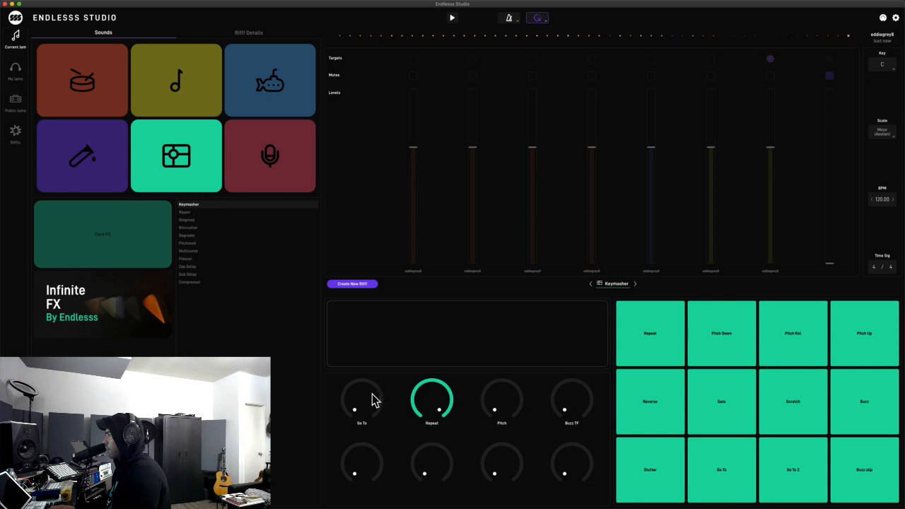
Step: Raise the Keymasher's Go To and Pitch controls to about halfway and Buzz TF to roughly a third
{"action": "left_click_drag", "start_coordinate": [375, 401], "coordinate": [375, 363]}
{"action": "left_click_drag", "start_coordinate": [504, 416], "coordinate": [511, 367]}
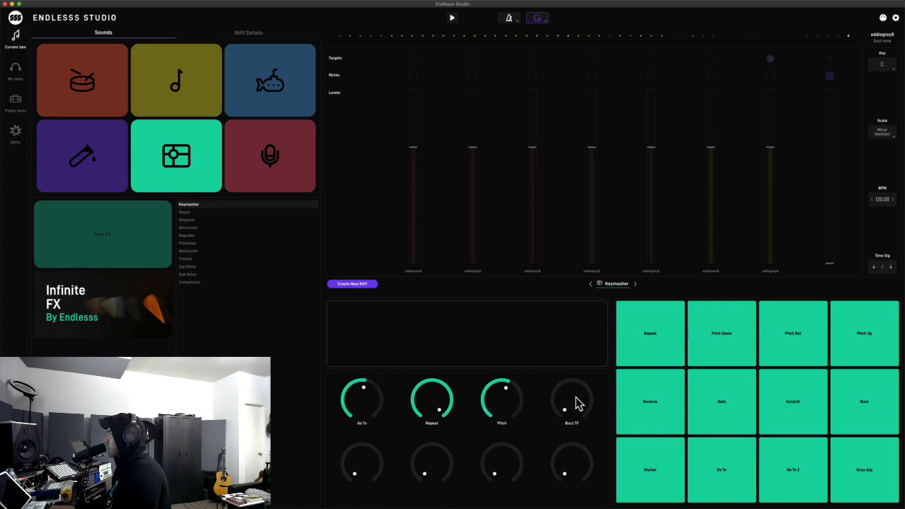
{"action": "left_click_drag", "start_coordinate": [579, 403], "coordinate": [583, 373]}
Step: Restart the rifff and audition the Repeat and Reverse effects with the adjusted Keymasher settings, then stop playback
{"action": "left_click", "coordinate": [646, 400]}
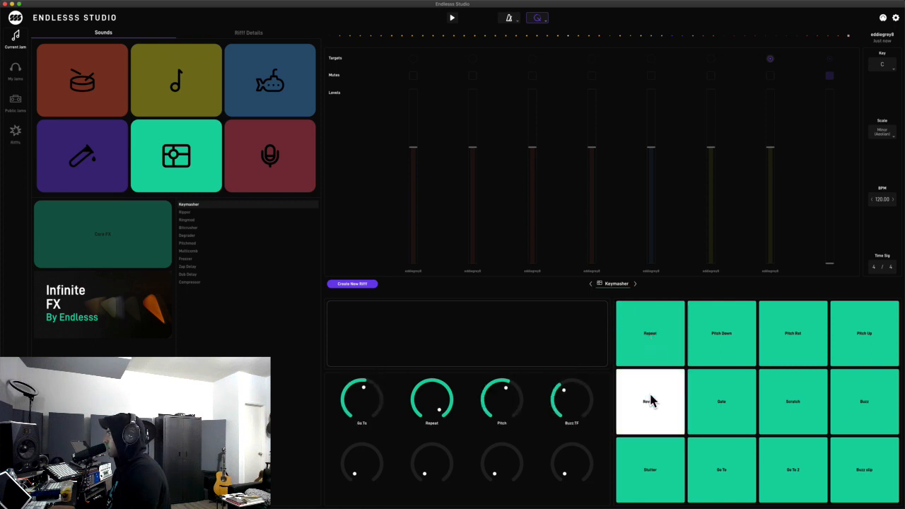
{"action": "left_click", "coordinate": [712, 404]}
{"action": "key", "text": "space"}
{"action": "left_click", "coordinate": [654, 349]}
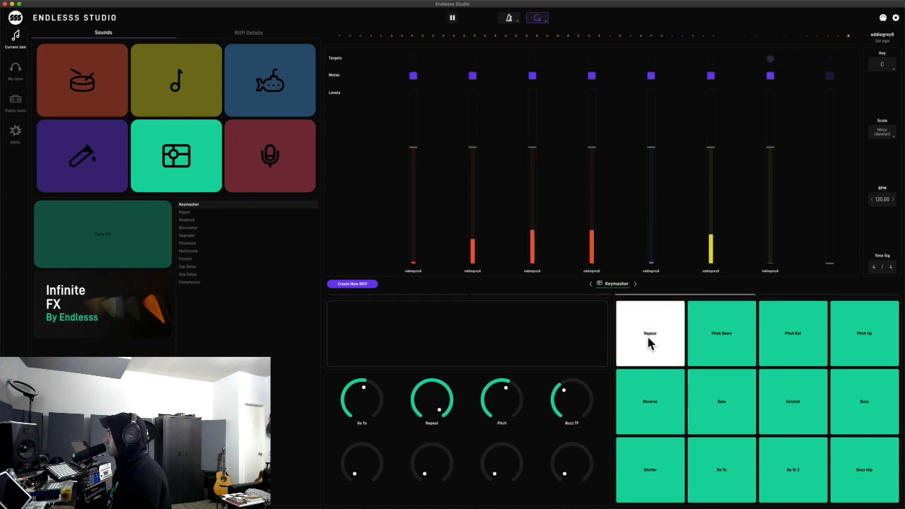
{"action": "left_click", "coordinate": [649, 396]}
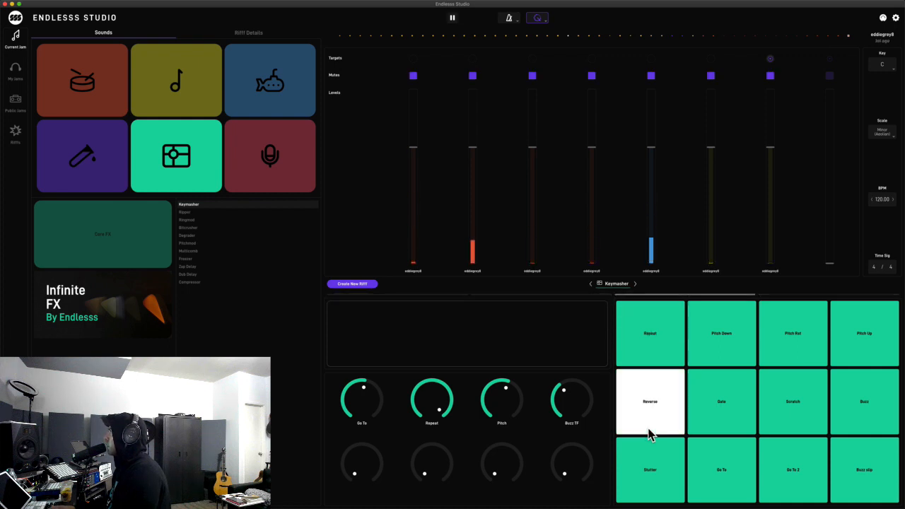
{"action": "key", "text": "space"}
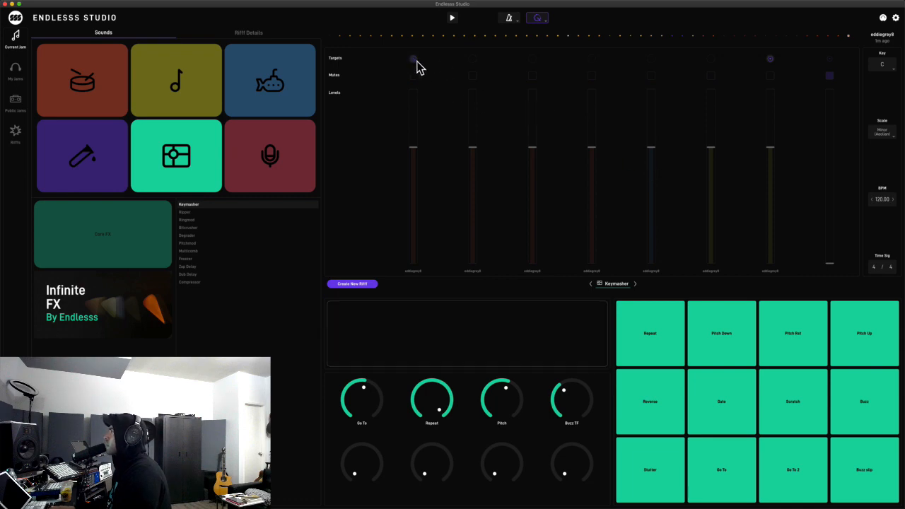
Step: Target all seven rifff layers with the Keymasher and try the Repeat effect over the full mix, stopping playback at the end
{"action": "key", "text": "space"}
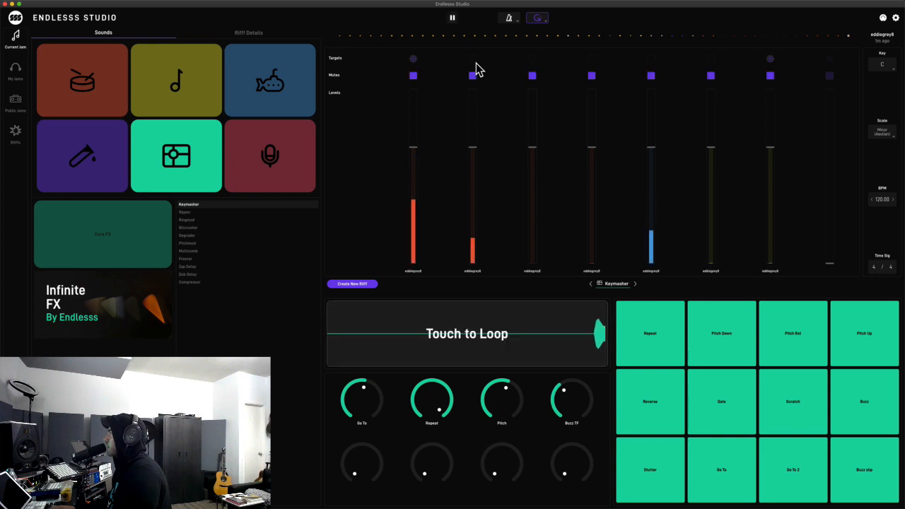
{"action": "left_click", "coordinate": [533, 59]}
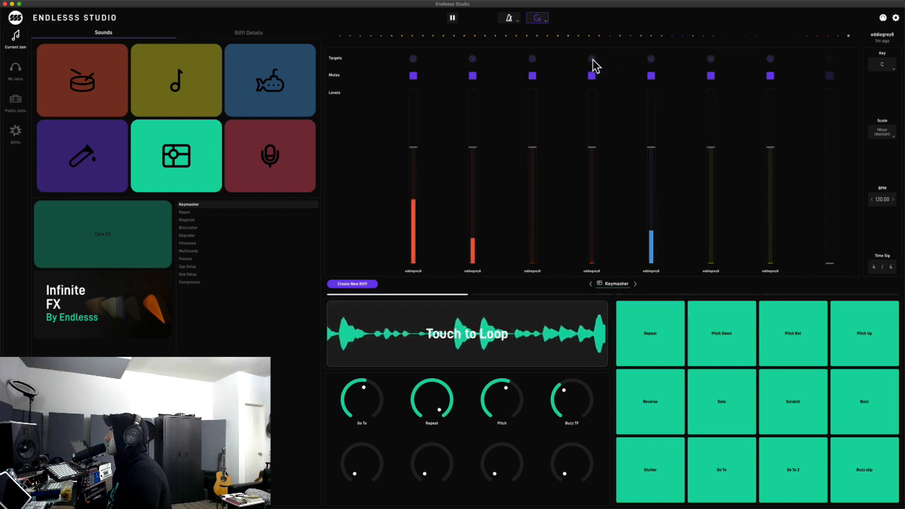
{"action": "left_click", "coordinate": [663, 345]}
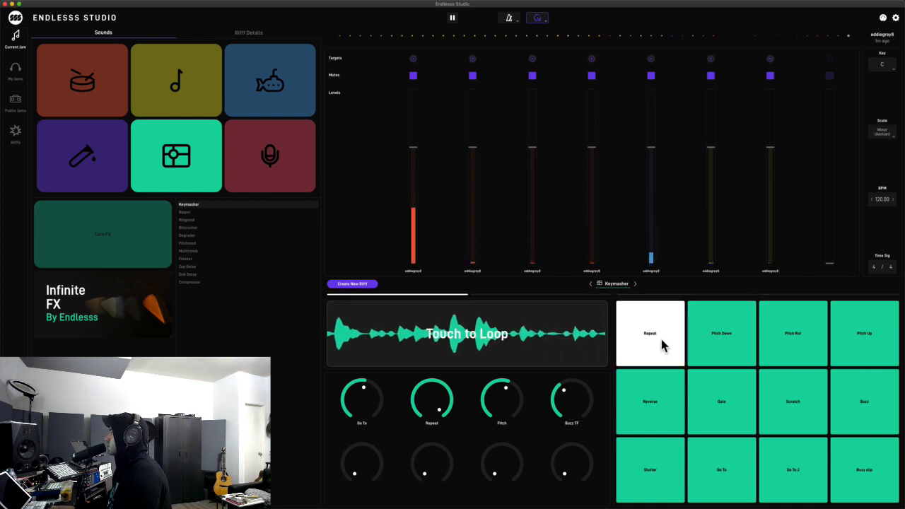
{"action": "key", "text": "space"}
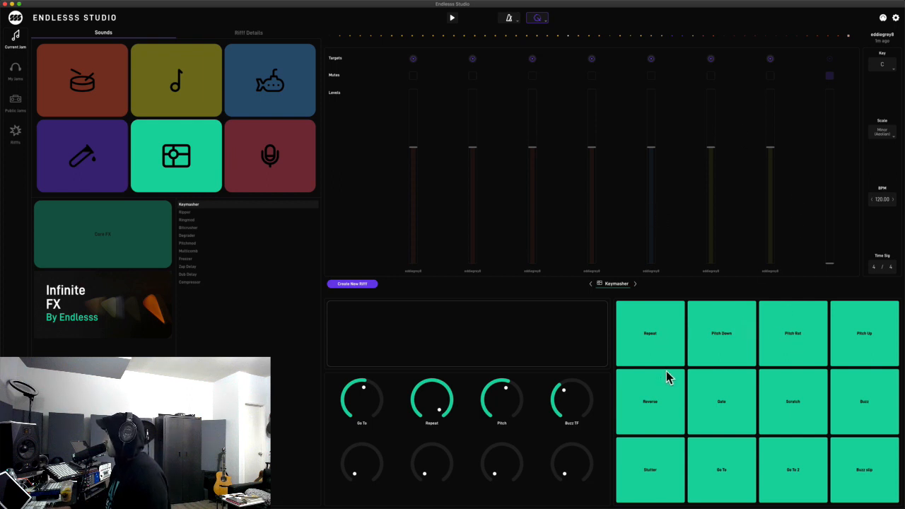
{"action": "key", "text": "space"}
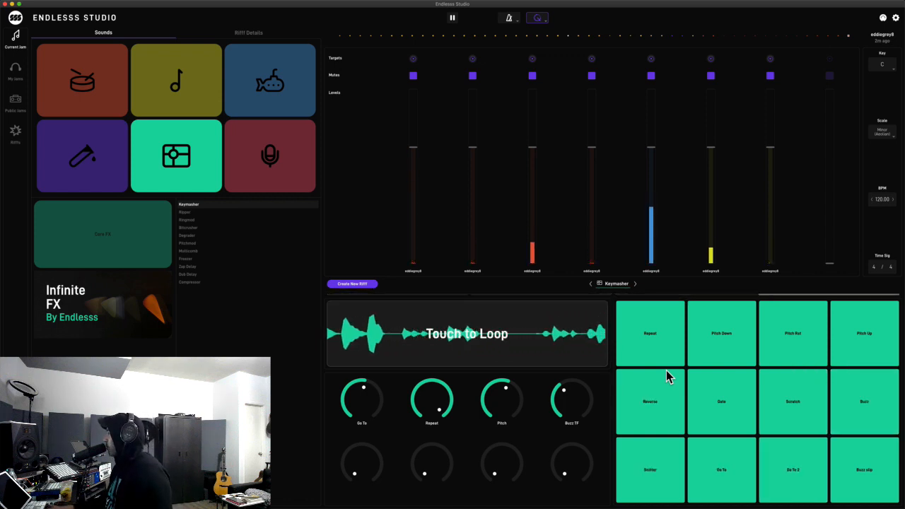
{"action": "key", "text": "space"}
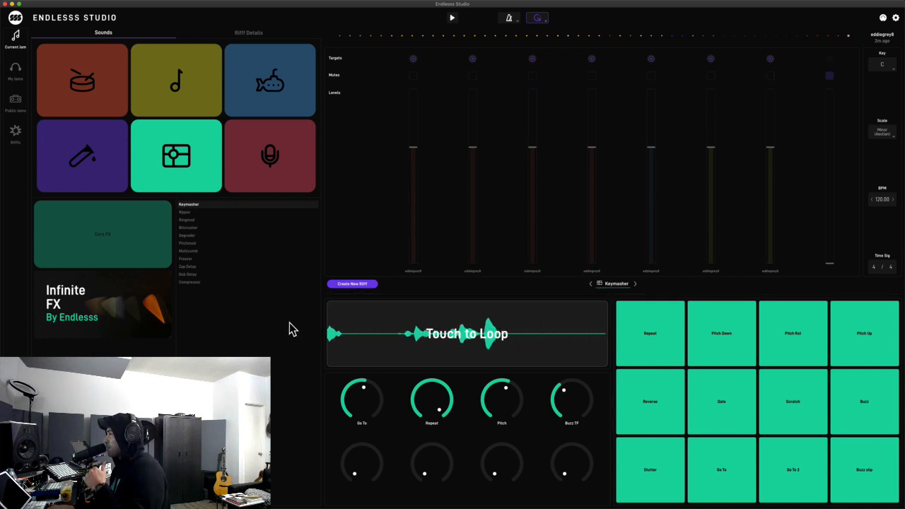
Step: Load the Core FX Lowpass, sweep its frequency and resonance over the playing rifff, and commit the targeted layers as one loop
{"action": "left_click", "coordinate": [118, 255]}
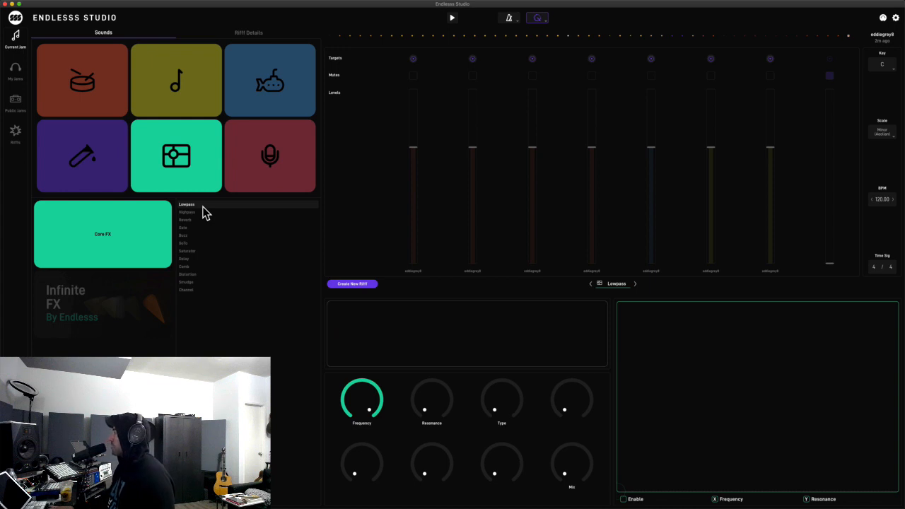
{"action": "key", "text": "space"}
{"action": "left_click_drag", "start_coordinate": [658, 348], "coordinate": [818, 364]}
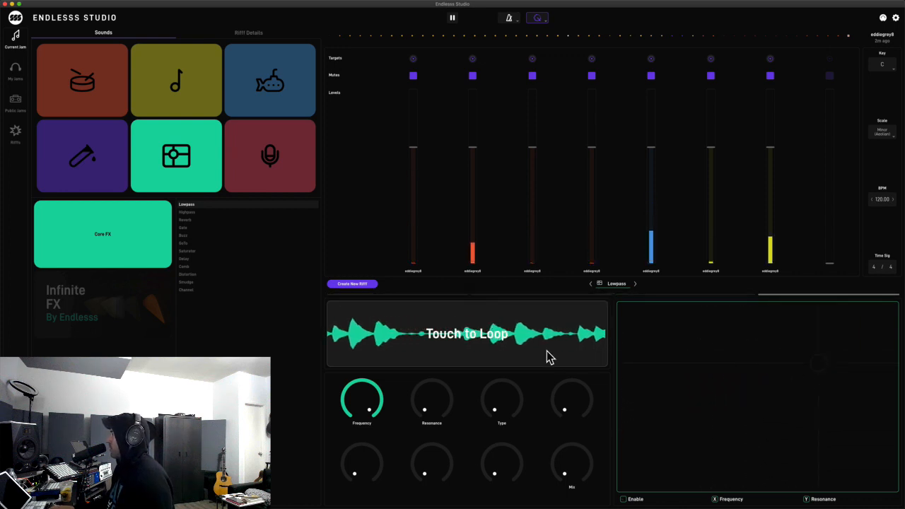
{"action": "left_click", "coordinate": [549, 356]}
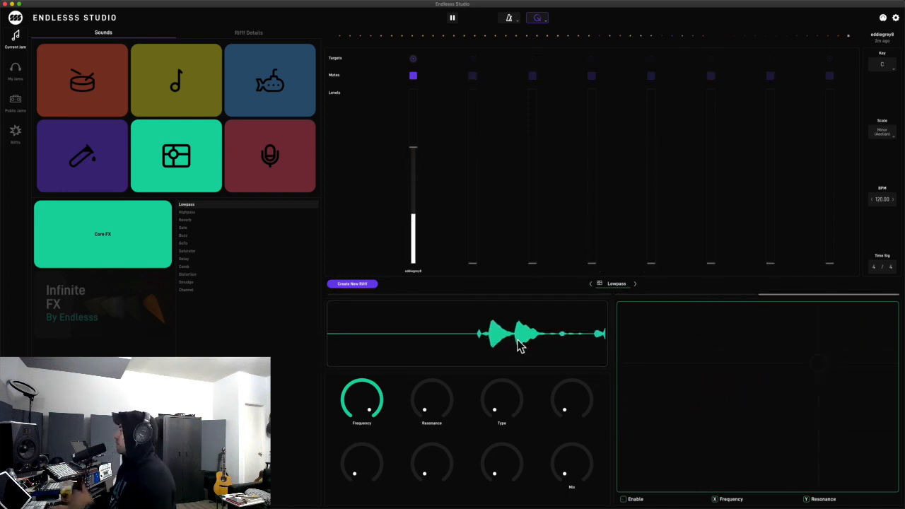
{"action": "key", "text": "space"}
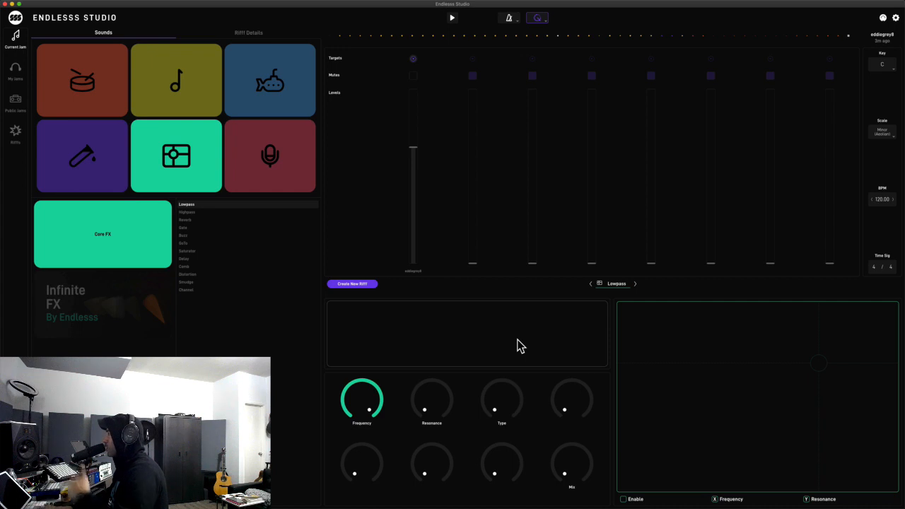
Step: Apply the Core FX Delay to the merged layer, varying time and feedback, and commit the result as a loop before stopping playback
{"action": "key", "text": "space"}
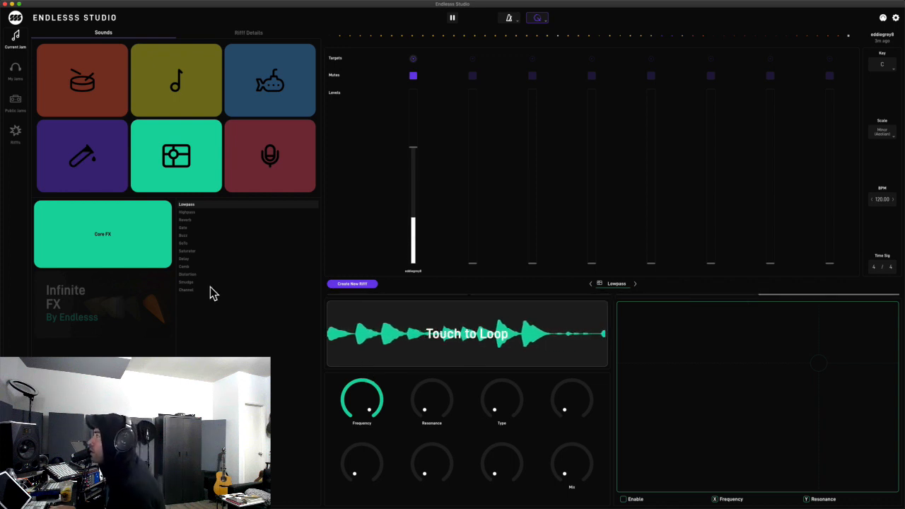
{"action": "left_click", "coordinate": [186, 260]}
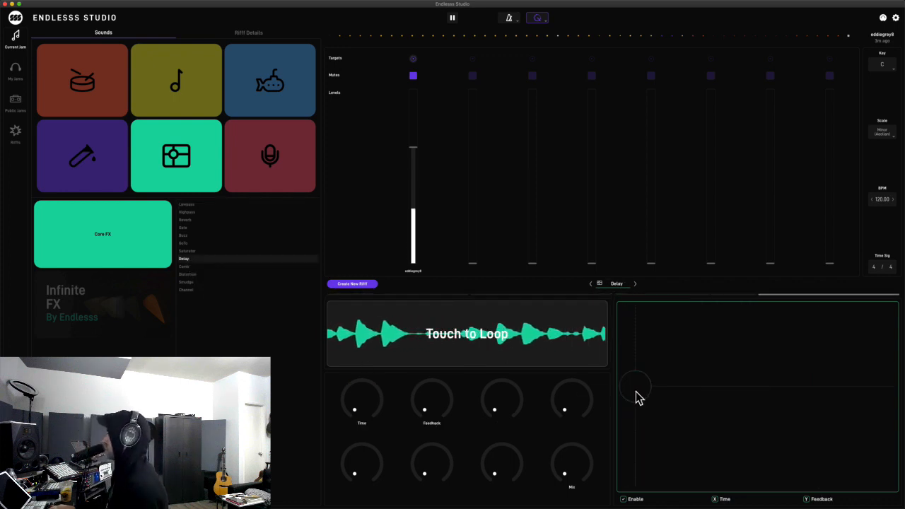
{"action": "left_click_drag", "start_coordinate": [639, 398], "coordinate": [668, 433]}
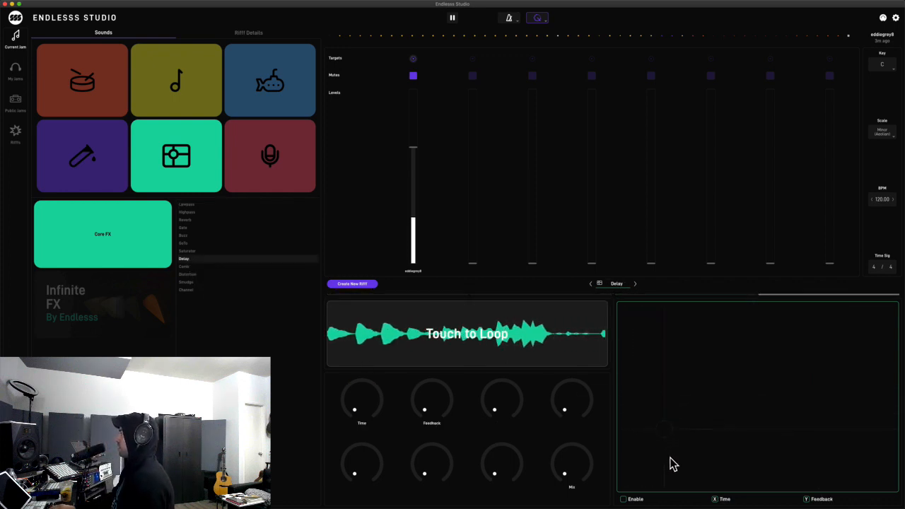
{"action": "left_click_drag", "start_coordinate": [672, 464], "coordinate": [725, 477]}
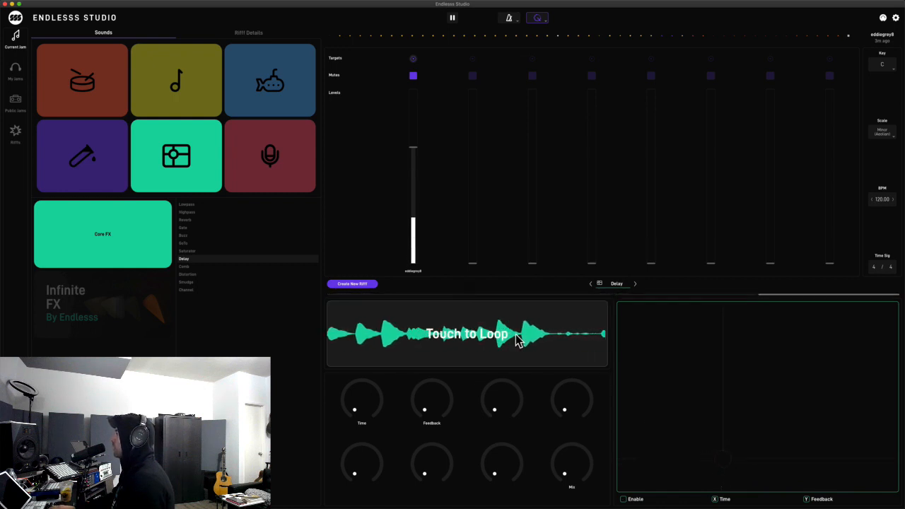
{"action": "left_click", "coordinate": [519, 342]}
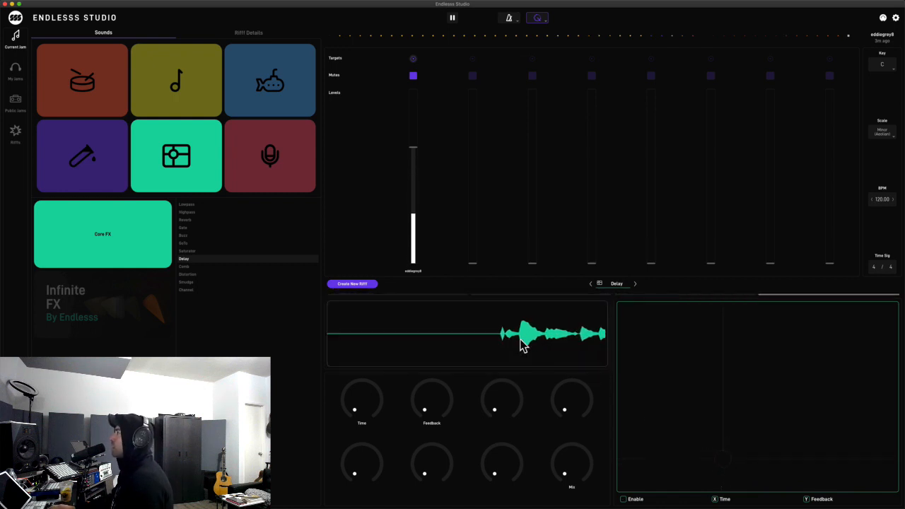
{"action": "key", "text": "space"}
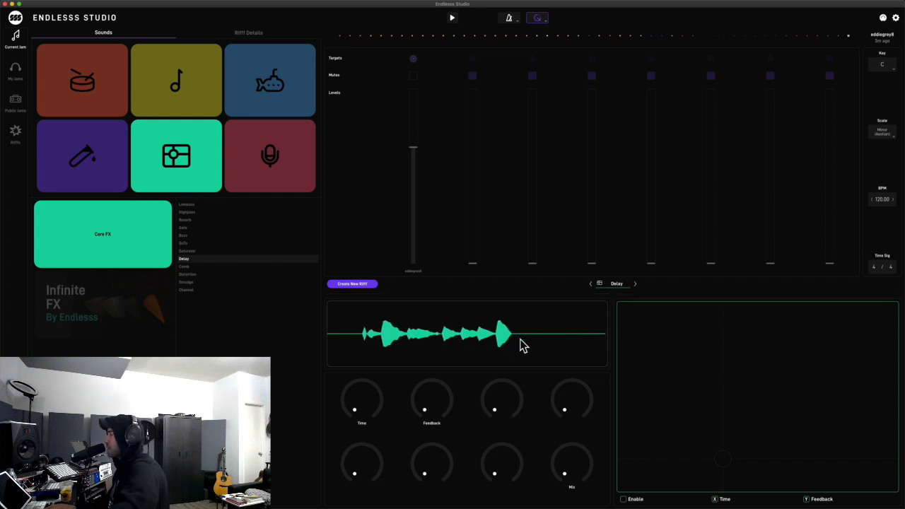
Step: Switch to the Audio In input, enable Monitor until looped and Monitor input, and briefly play the rifff to check for signal
{"action": "left_click", "coordinate": [287, 163]}
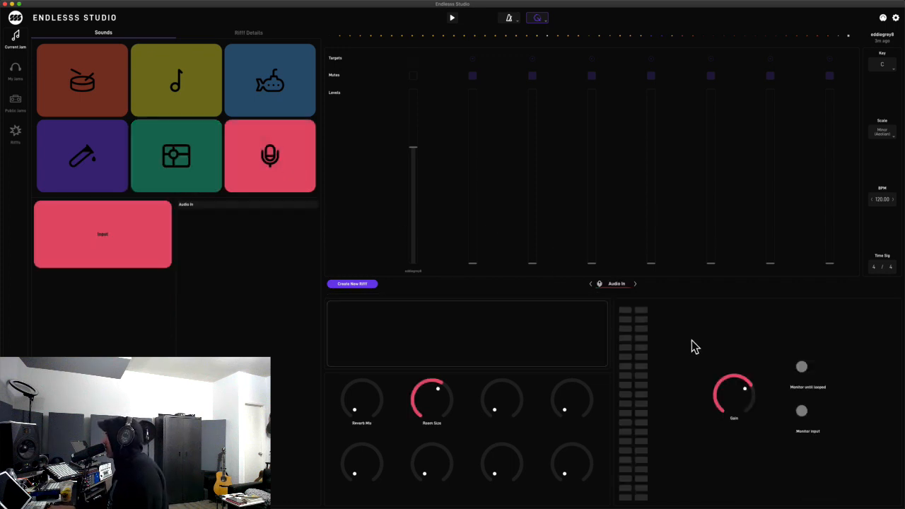
{"action": "left_click", "coordinate": [807, 412]}
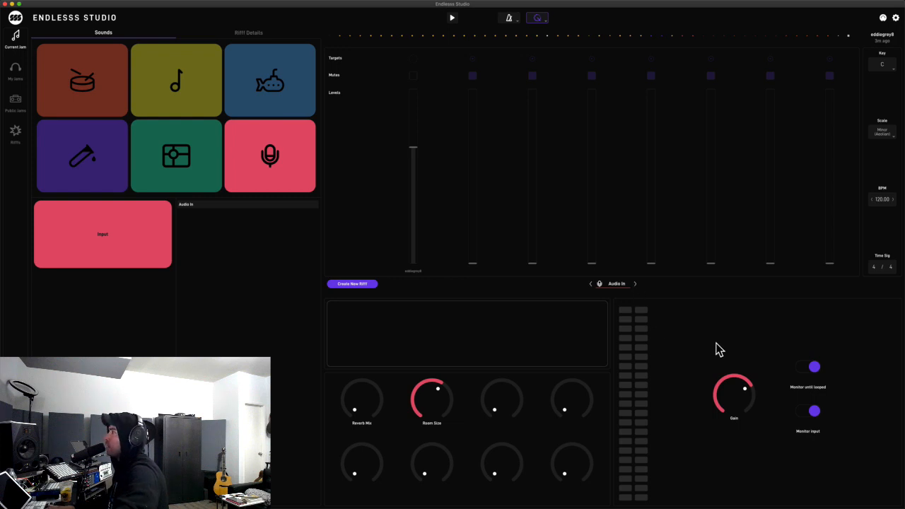
{"action": "key", "text": "space"}
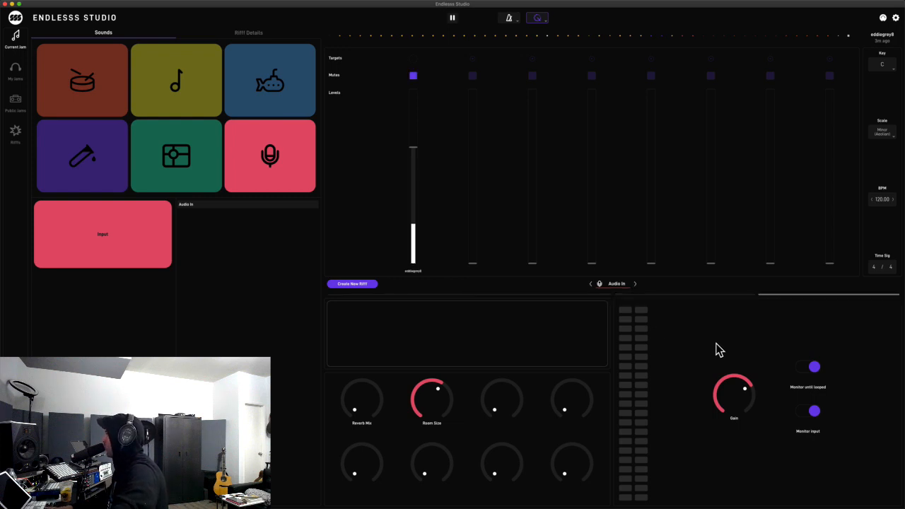
{"action": "key", "text": "space"}
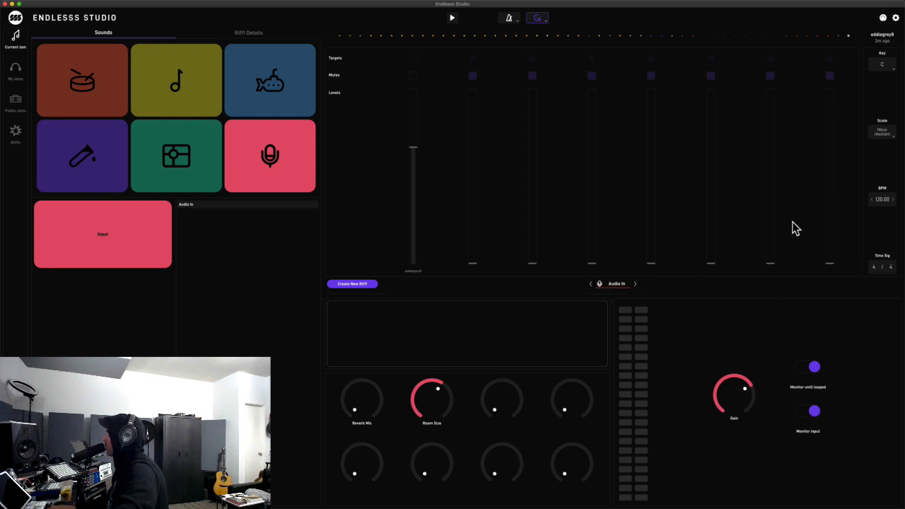
Step: Set the audio input device to Universal Audio Thunderbolt in the app settings and return to the jam
{"action": "left_click", "coordinate": [895, 18]}
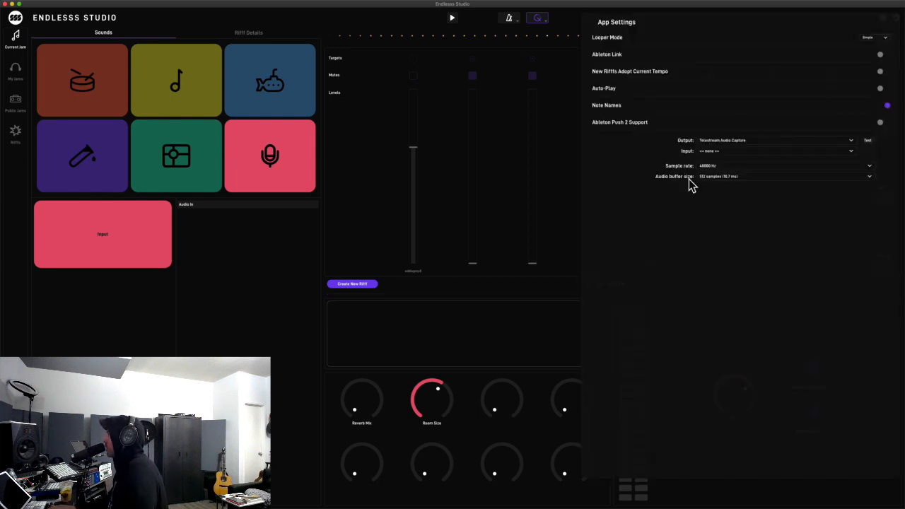
{"action": "left_click", "coordinate": [731, 152]}
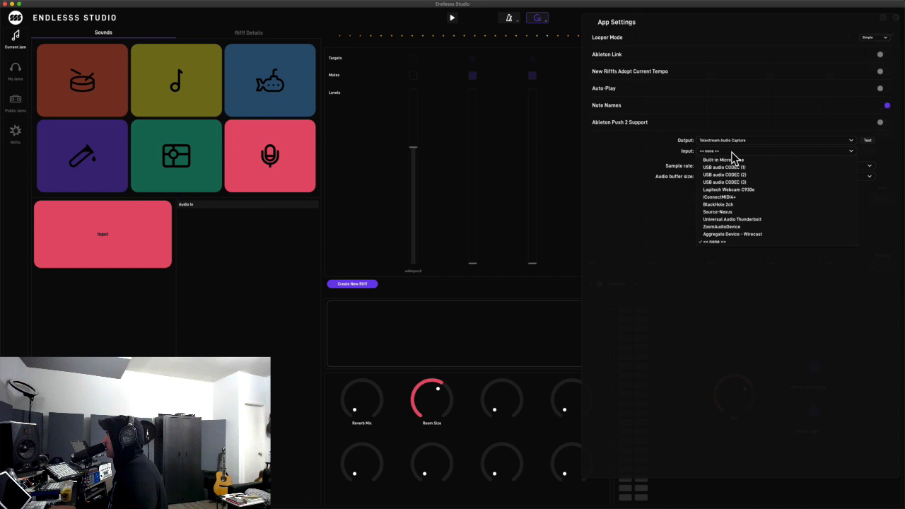
{"action": "left_click", "coordinate": [755, 220]}
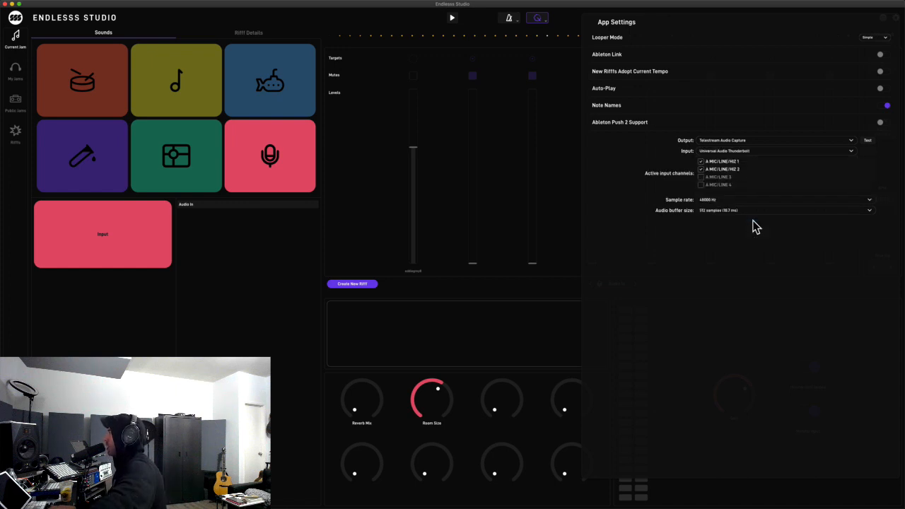
{"action": "left_click", "coordinate": [495, 295]}
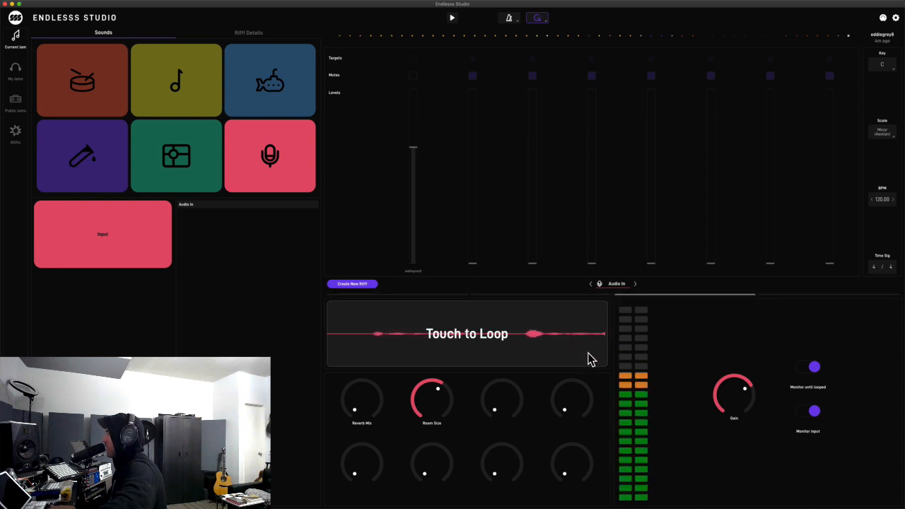
Step: Loop the microphone input as a new layer with both monitoring options off and the metronome on
{"action": "left_click", "coordinate": [812, 367]}
{"action": "left_click", "coordinate": [814, 412]}
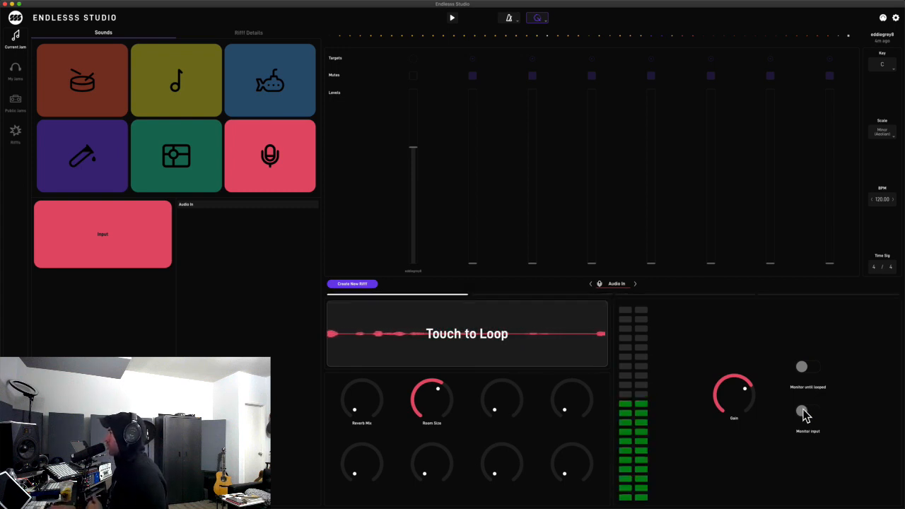
{"action": "left_click", "coordinate": [510, 20]}
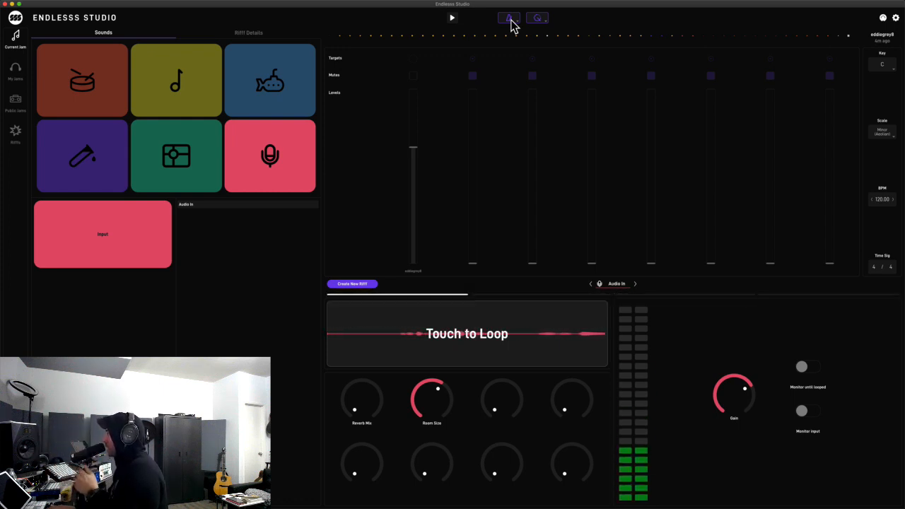
{"action": "left_click", "coordinate": [499, 344]}
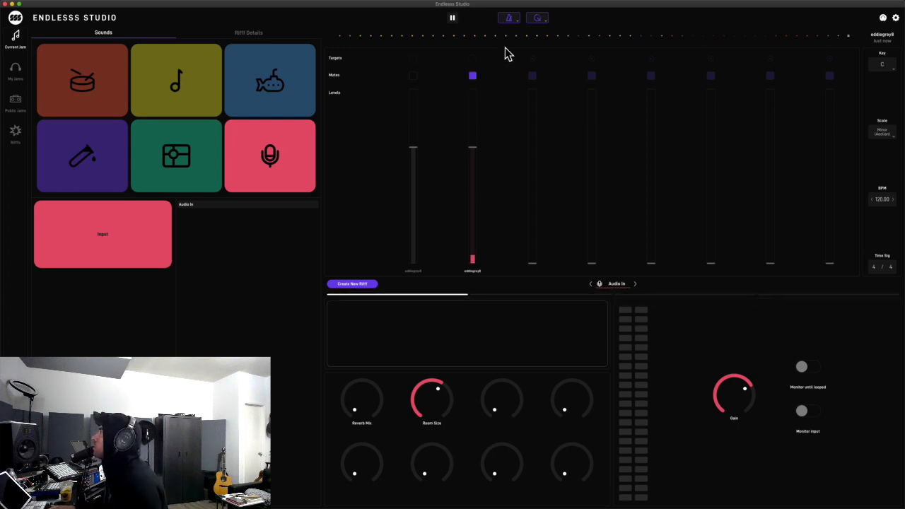
Step: Audition the Core FX Buzz and Reverb effects on the microphone layer, varying their X and Y amounts
{"action": "left_click", "coordinate": [75, 85]}
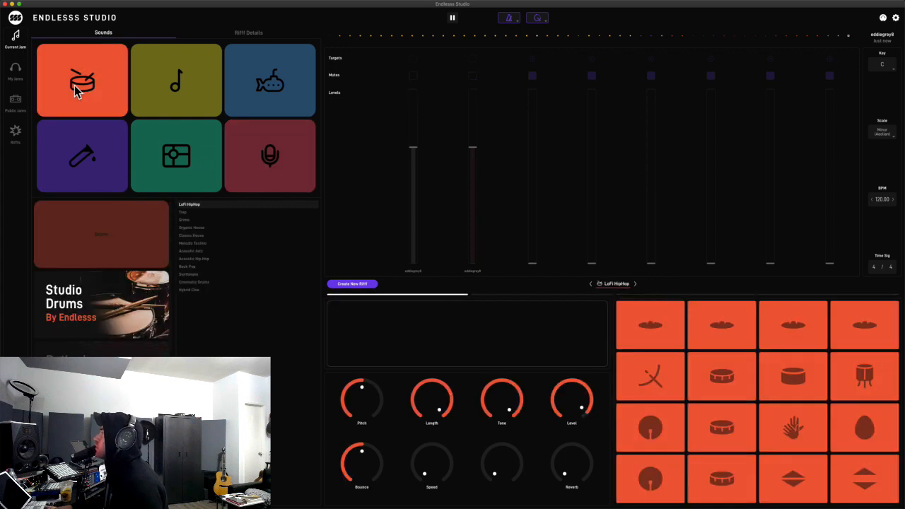
{"action": "left_click", "coordinate": [284, 163]}
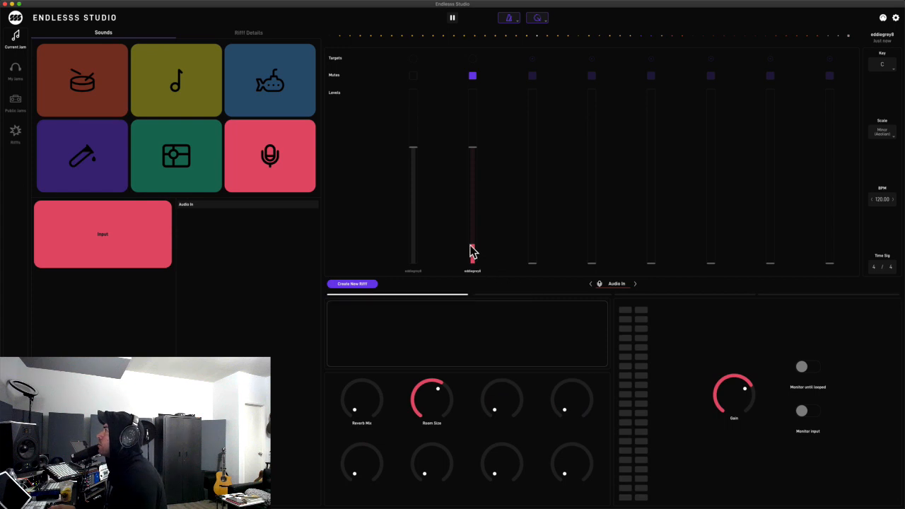
{"action": "left_click", "coordinate": [199, 161]}
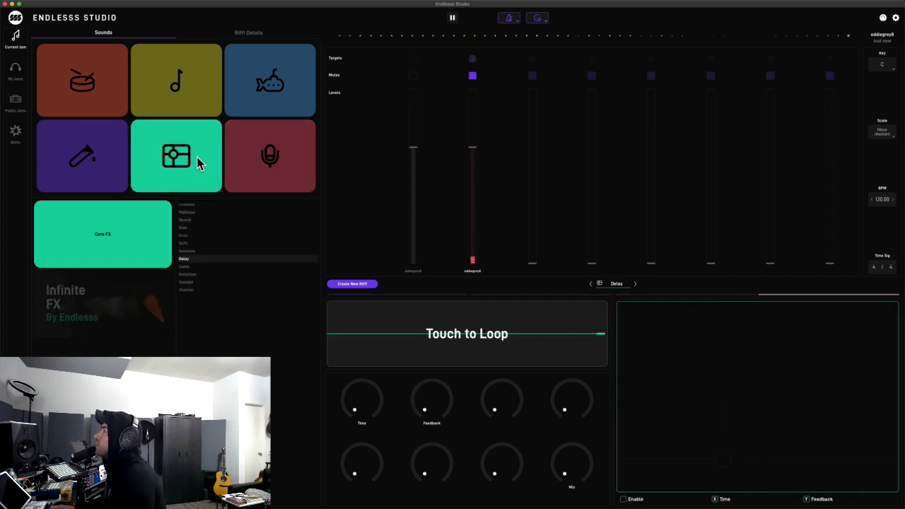
{"action": "left_click", "coordinate": [197, 236]}
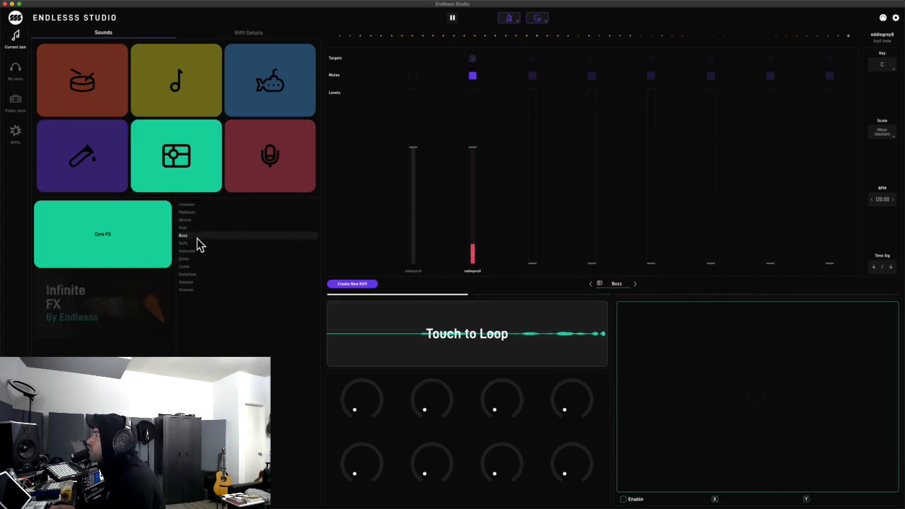
{"action": "left_click_drag", "start_coordinate": [723, 442], "coordinate": [687, 410]}
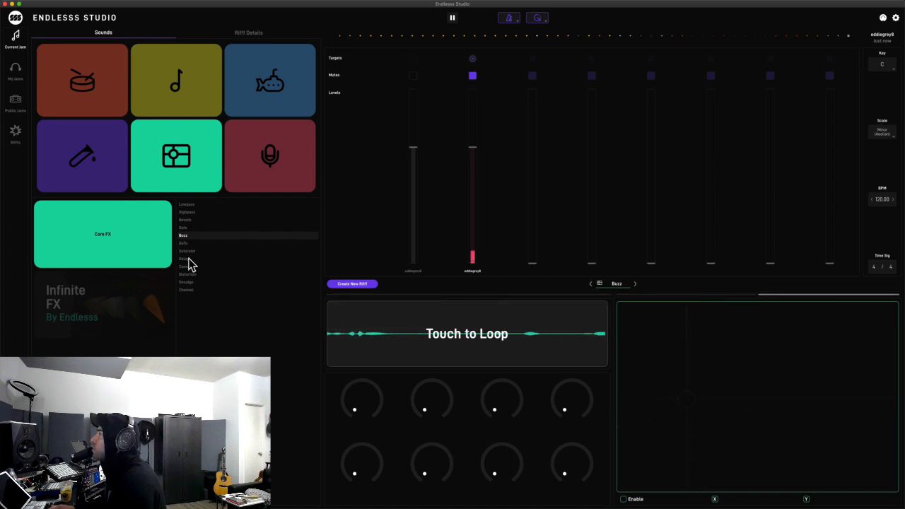
{"action": "left_click", "coordinate": [191, 220]}
{"action": "left_click_drag", "start_coordinate": [629, 428], "coordinate": [694, 452]}
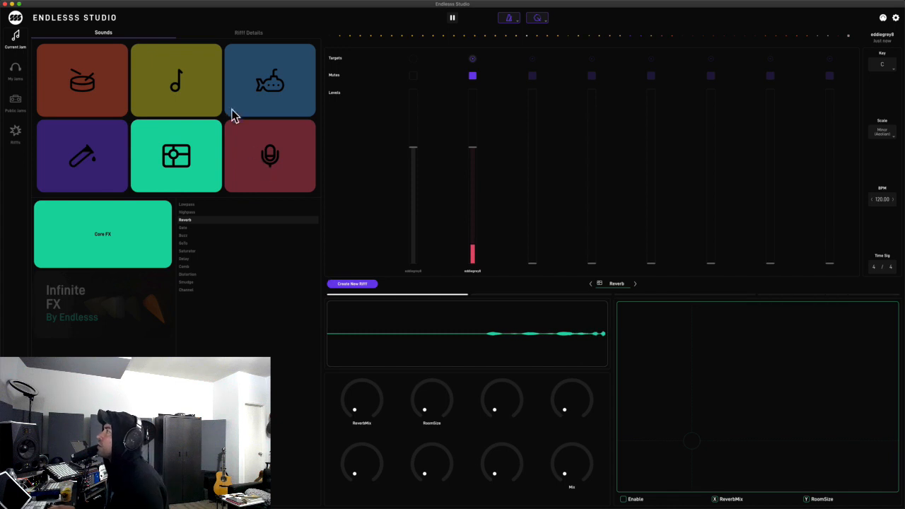
Step: Try the Infinite FX Zap Delay on the microphone layer, varying time and feedback, and capture it as a loop
{"action": "left_click", "coordinate": [99, 313]}
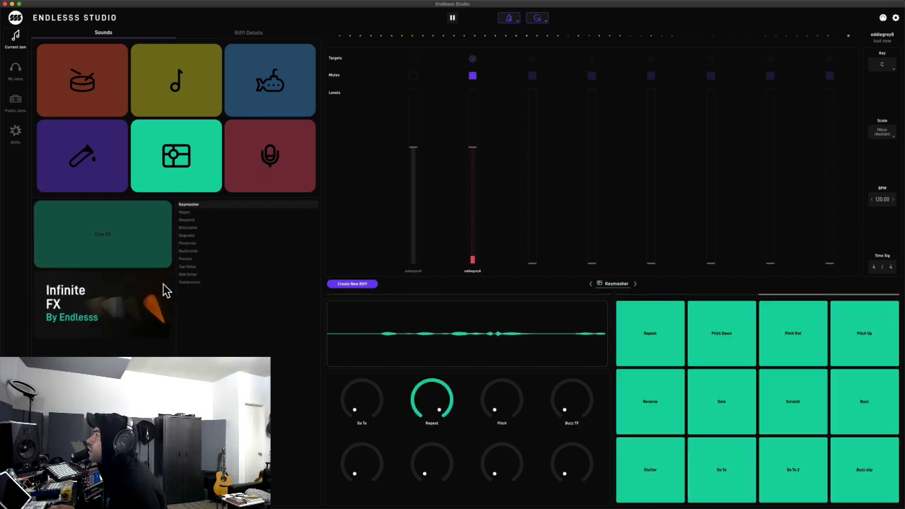
{"action": "left_click", "coordinate": [201, 266]}
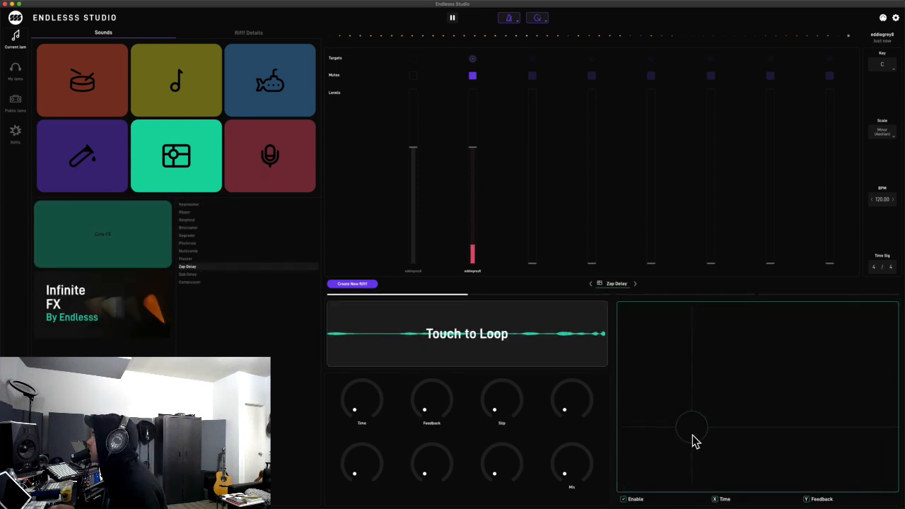
{"action": "mouse_move", "coordinate": [693, 439]}
{"action": "left_mouse_down"}
{"action": "mouse_move", "coordinate": [685, 447]}
{"action": "mouse_move", "coordinate": [677, 434]}
{"action": "mouse_move", "coordinate": [677, 447]}
{"action": "left_mouse_up"}
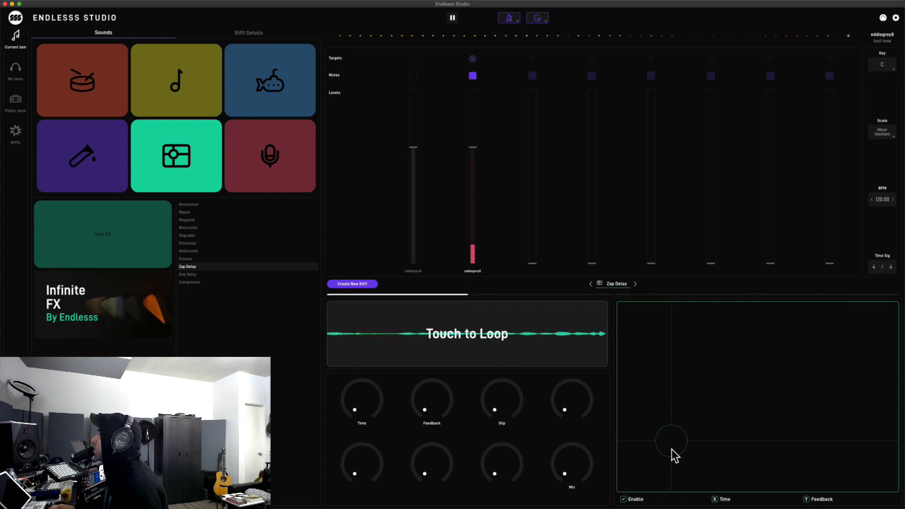
{"action": "left_click", "coordinate": [549, 331]}
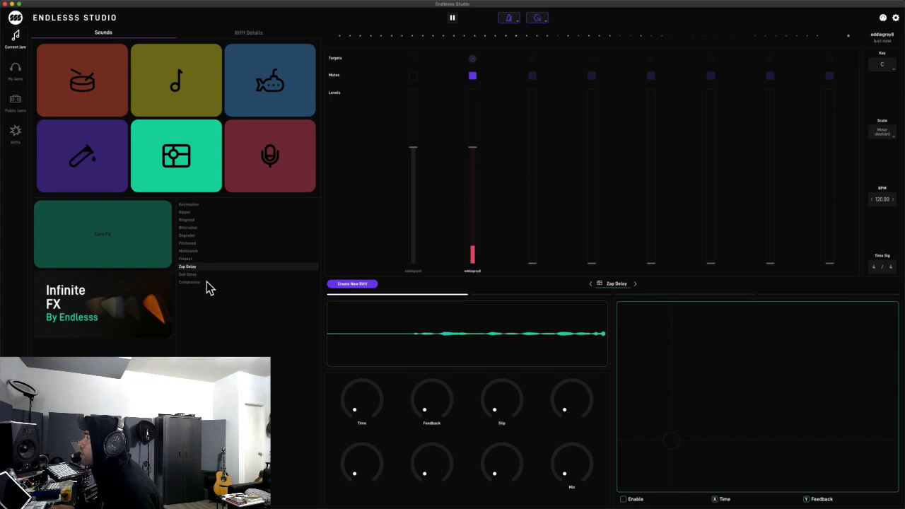
Step: Try the Degrader effect on the microphone layer, stop playback and switch the metronome off
{"action": "left_click", "coordinate": [201, 236]}
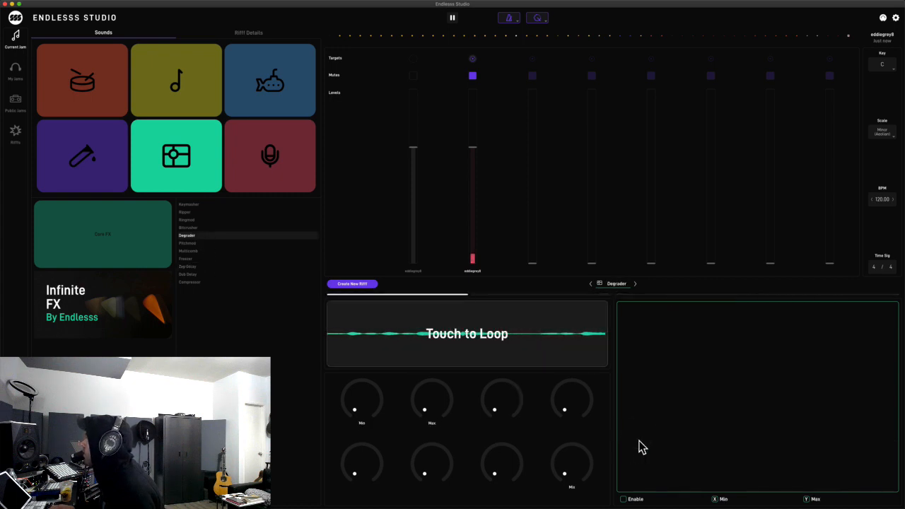
{"action": "left_click_drag", "start_coordinate": [639, 447], "coordinate": [697, 440]}
{"action": "left_click", "coordinate": [555, 340]}
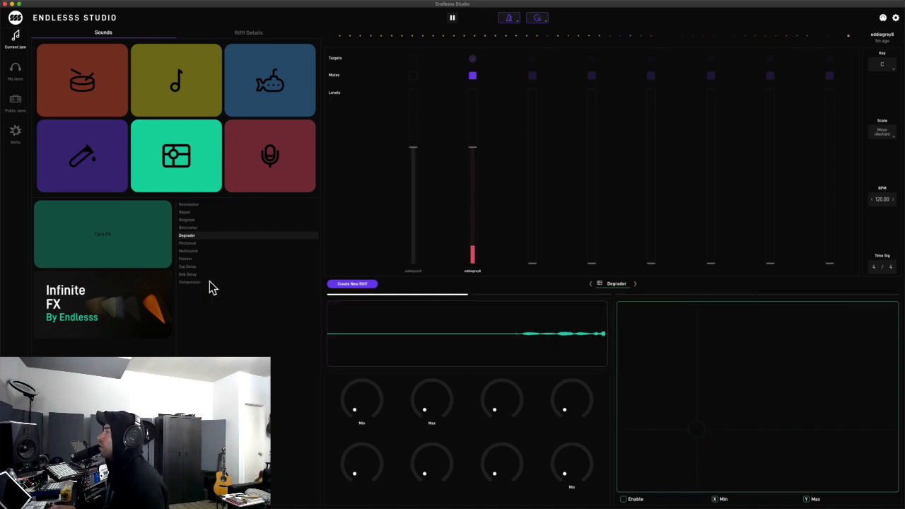
{"action": "key", "text": "space"}
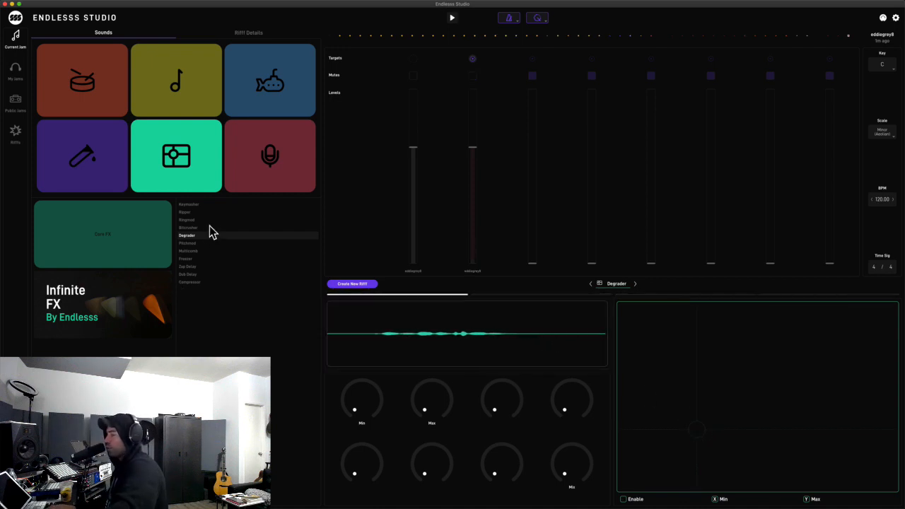
{"action": "left_click", "coordinate": [508, 20]}
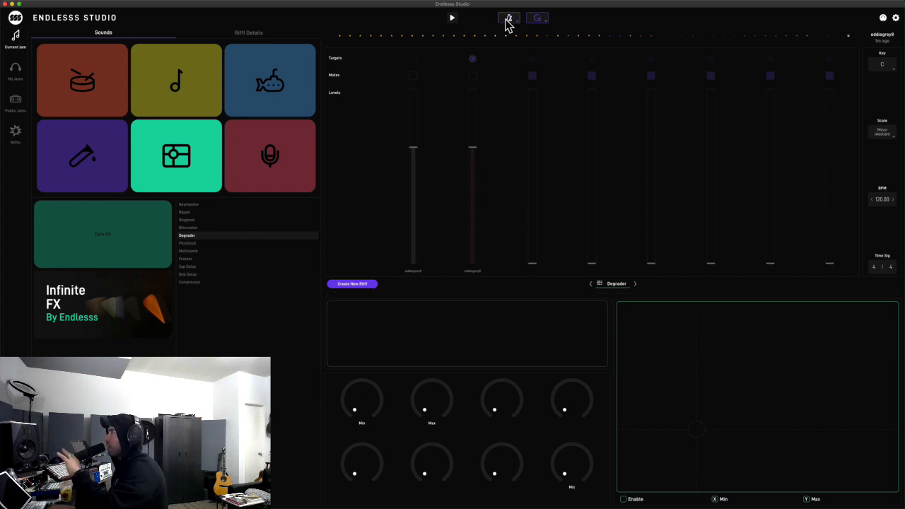
Step: Review the rifff history and saved jams, and open the community jam Swung From The Gutters
{"action": "left_click", "coordinate": [244, 33]}
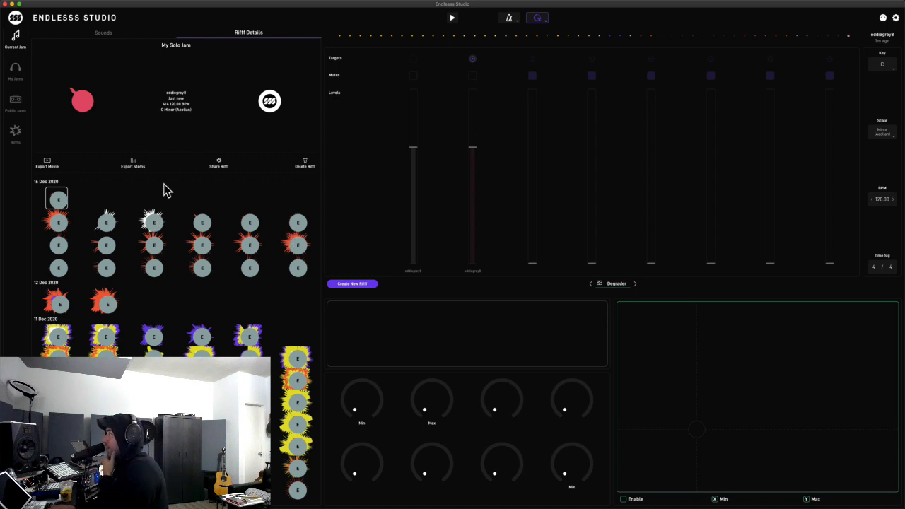
{"action": "left_click", "coordinate": [16, 70]}
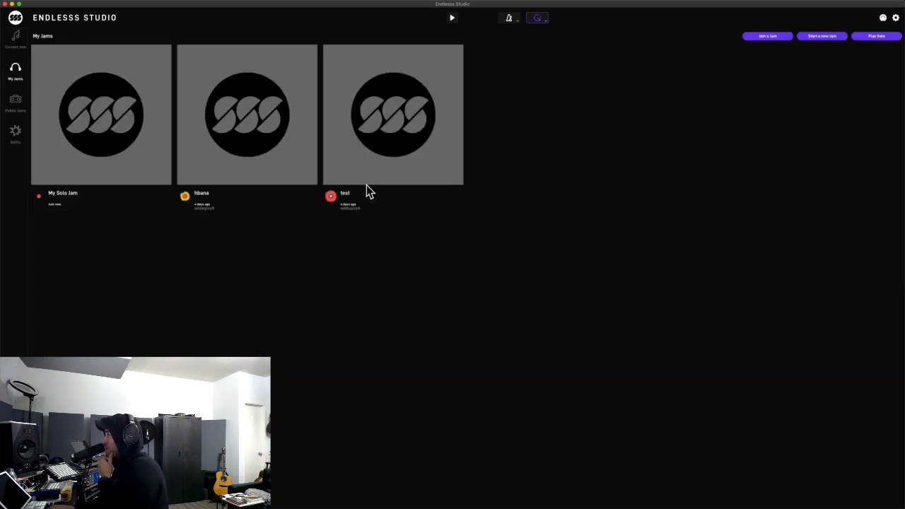
{"action": "left_click", "coordinate": [17, 110]}
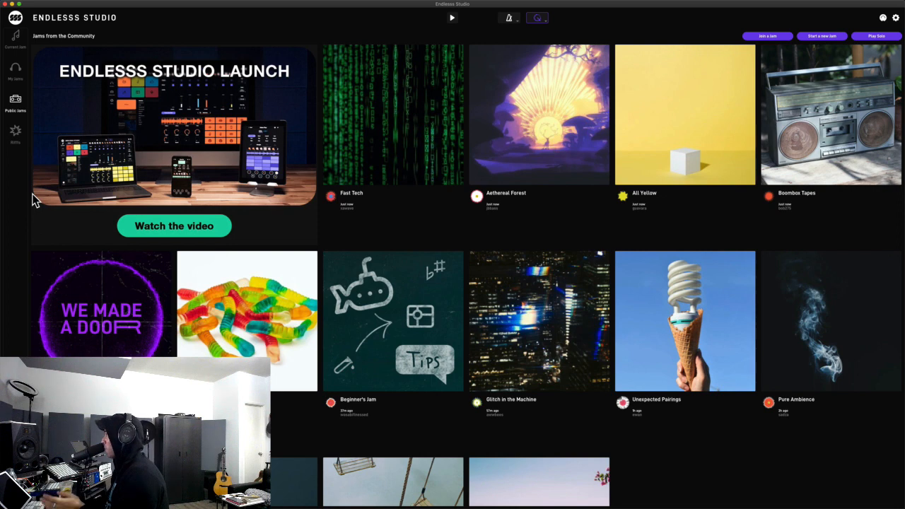
{"action": "scroll", "coordinate": [433, 358], "scroll_direction": "down", "scroll_amount": 2}
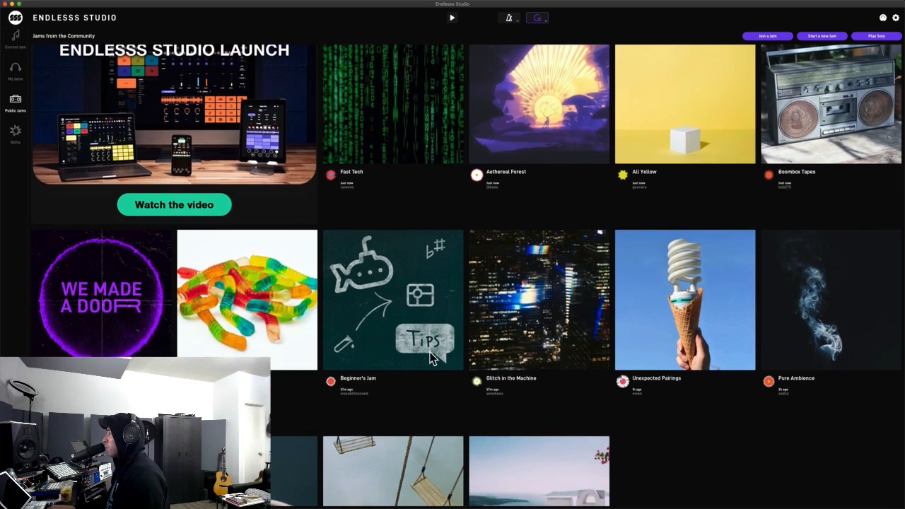
{"action": "scroll", "coordinate": [432, 358], "scroll_direction": "down", "scroll_amount": 5}
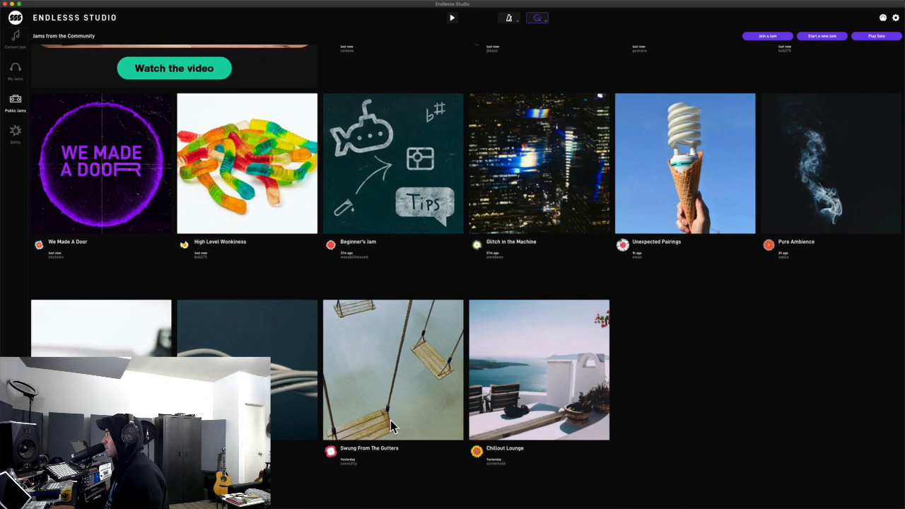
{"action": "left_click", "coordinate": [388, 420]}
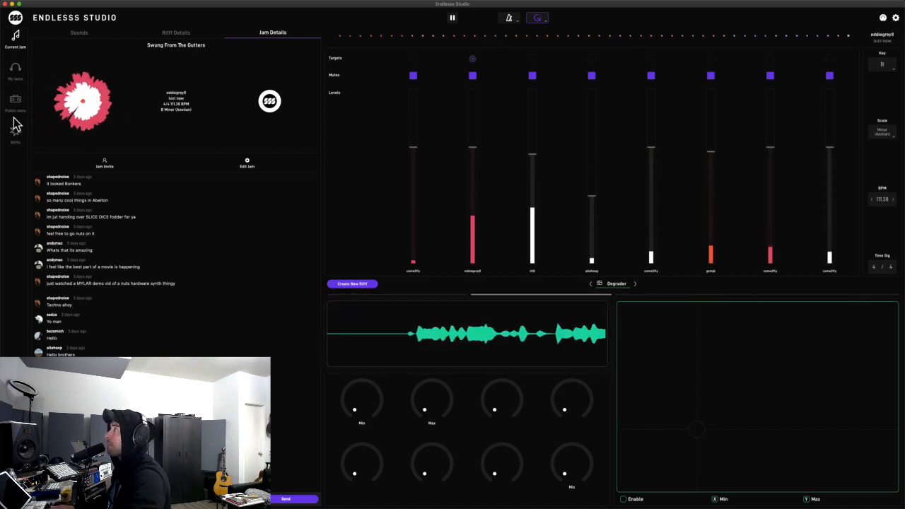
Step: Return to My Solo Jam, play the multi-layer orange rifff from the 16 Dec 2020 history and stop playback
{"action": "left_click", "coordinate": [15, 72]}
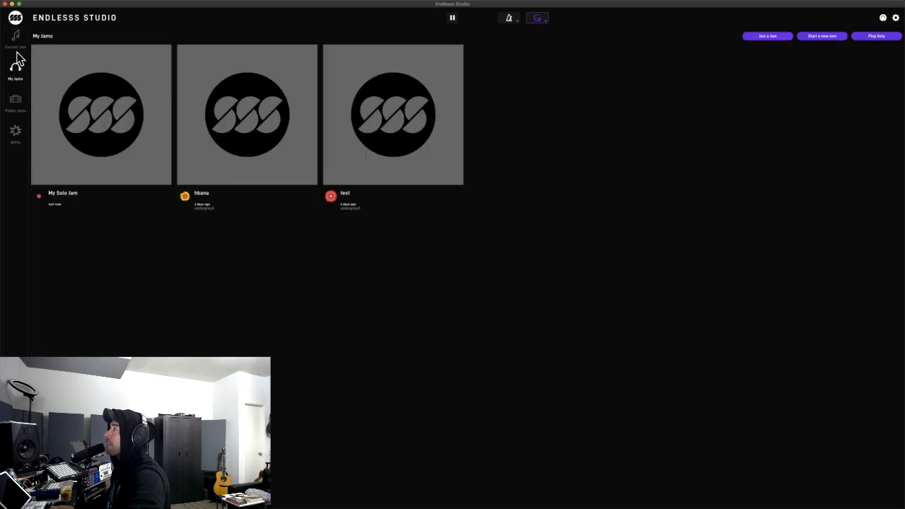
{"action": "left_click", "coordinate": [94, 103]}
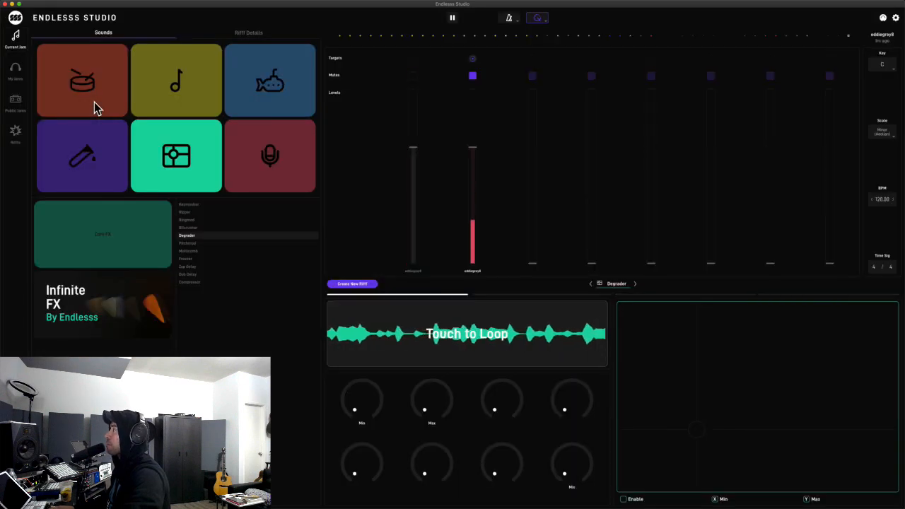
{"action": "left_click", "coordinate": [256, 34]}
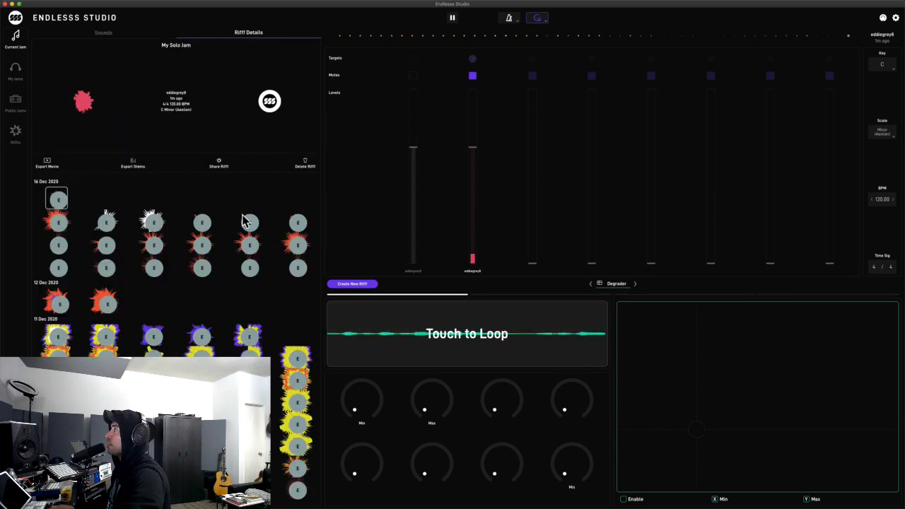
{"action": "left_click", "coordinate": [58, 222]}
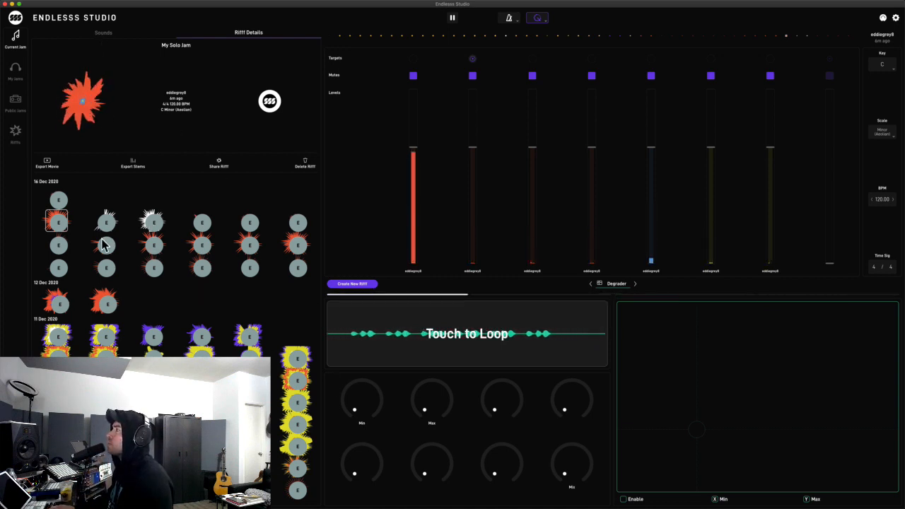
{"action": "key", "text": "space"}
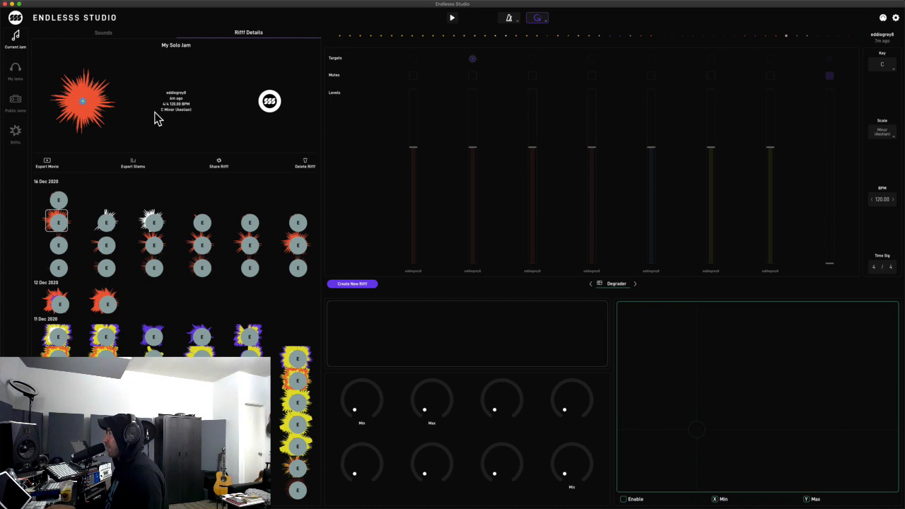
Step: Loop the Audio In microphone input as a new layer in the last free slot and stop playback
{"action": "left_click", "coordinate": [117, 36]}
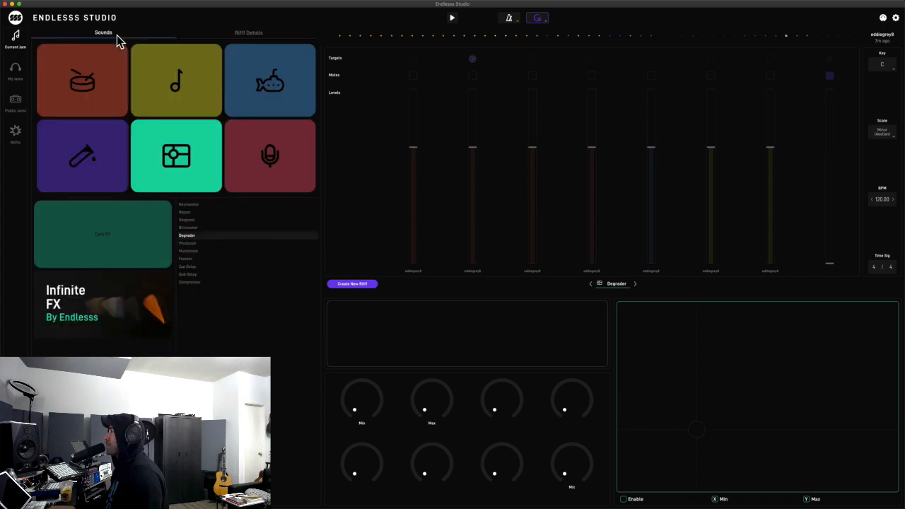
{"action": "left_click", "coordinate": [272, 175]}
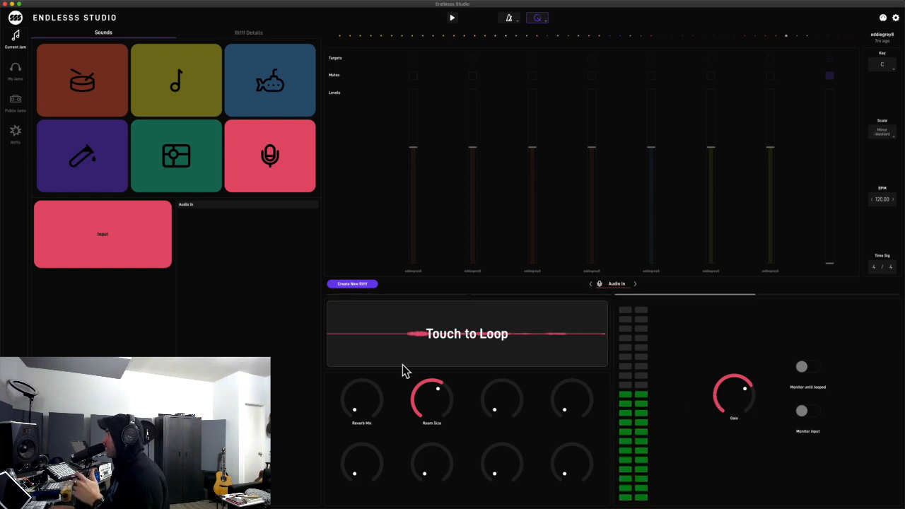
{"action": "left_click", "coordinate": [446, 340]}
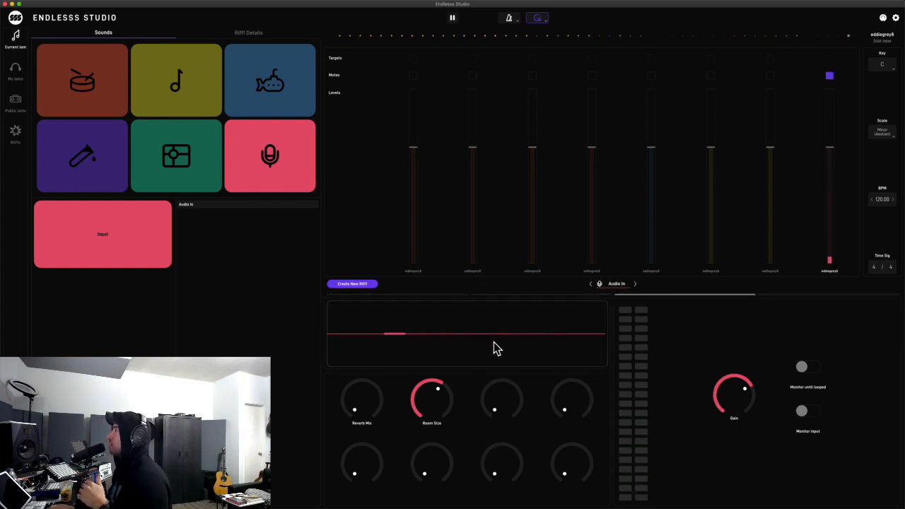
{"action": "key", "text": "space"}
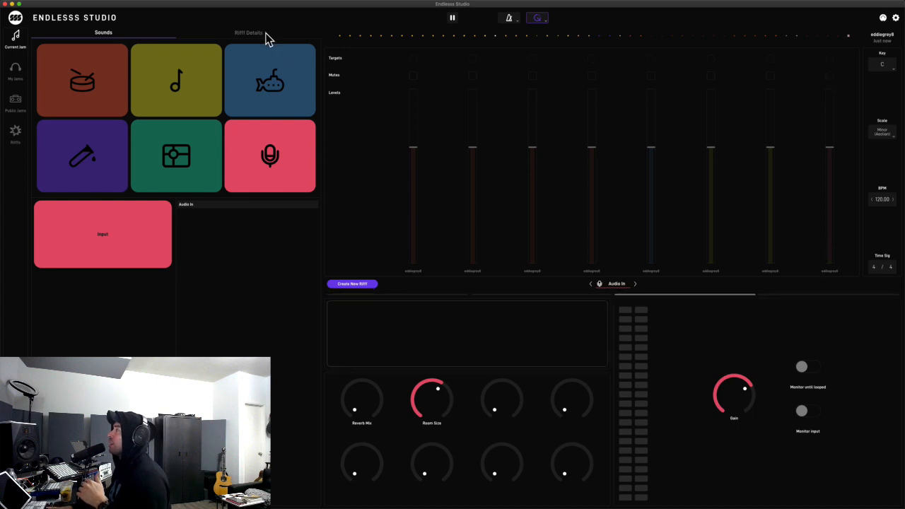
Step: Switch to the Infinite Sampler with the Looped preset and commit its sound as a loop layer
{"action": "left_click", "coordinate": [99, 164]}
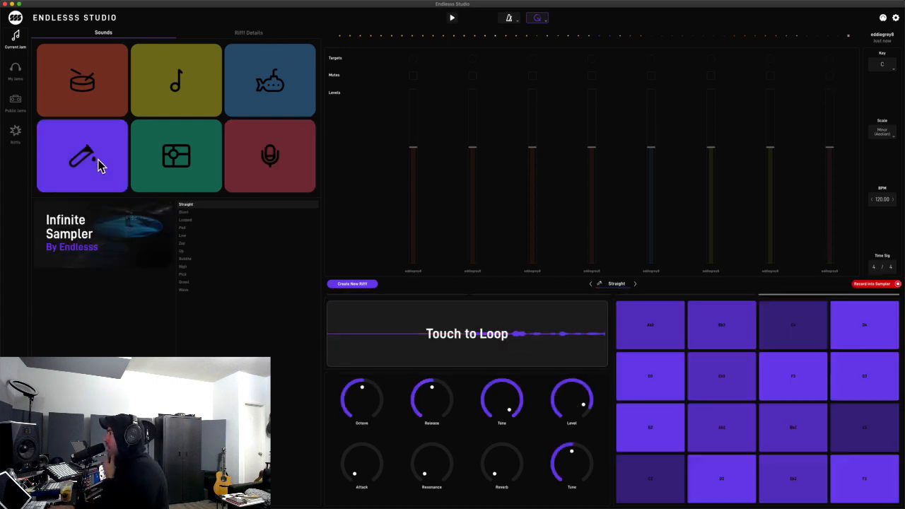
{"action": "left_click", "coordinate": [449, 329]}
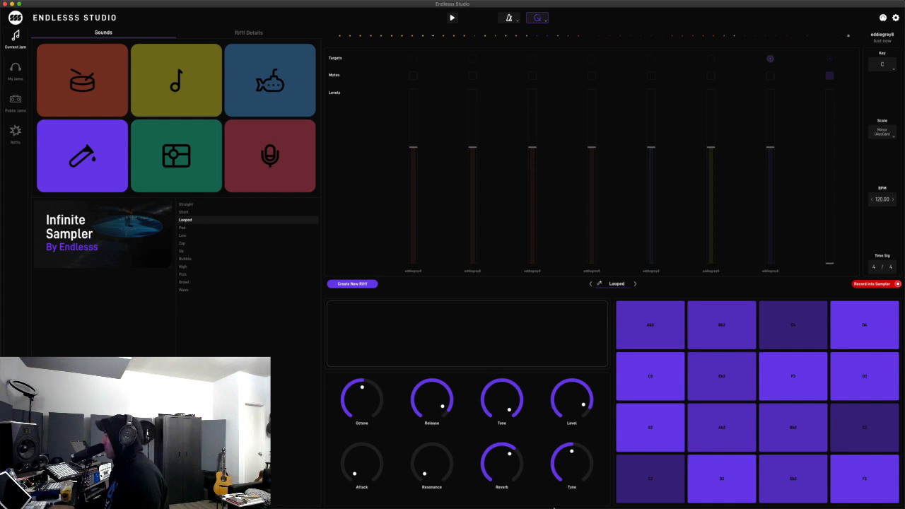
Step: Reveal the dock to launch another application
{"action": "mouse_move", "coordinate": [551, 507]}
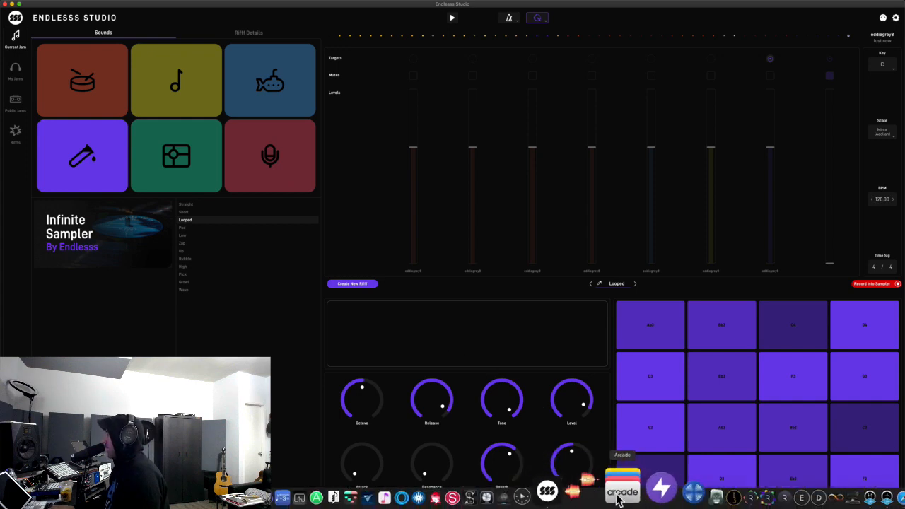